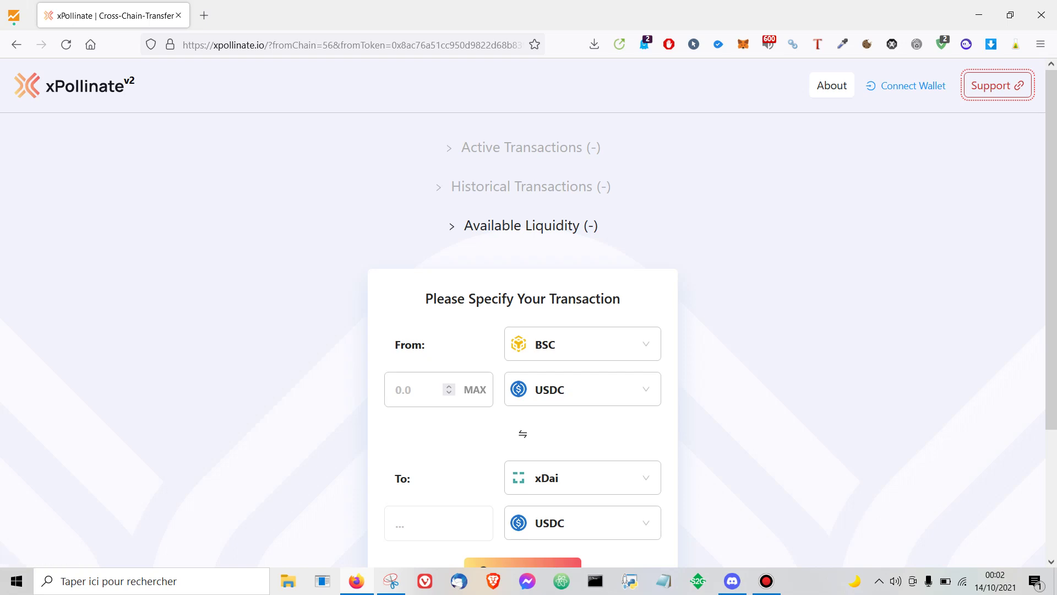
Look over the cross-chain transaction form and check the supported chains offered for the sending side.
scroll(529, 308, down, 2)
scroll(528, 309, up, 2)
scroll(528, 308, down, 2)
scroll(529, 308, up, 2)
scroll(529, 309, down, 2)
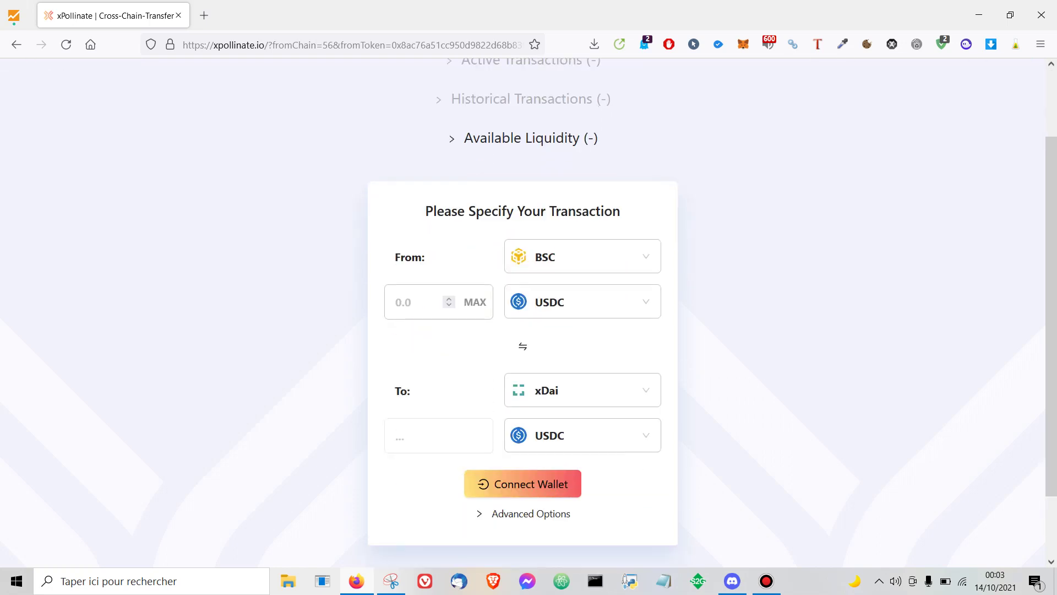
scroll(528, 308, up, 2)
scroll(528, 308, down, 1)
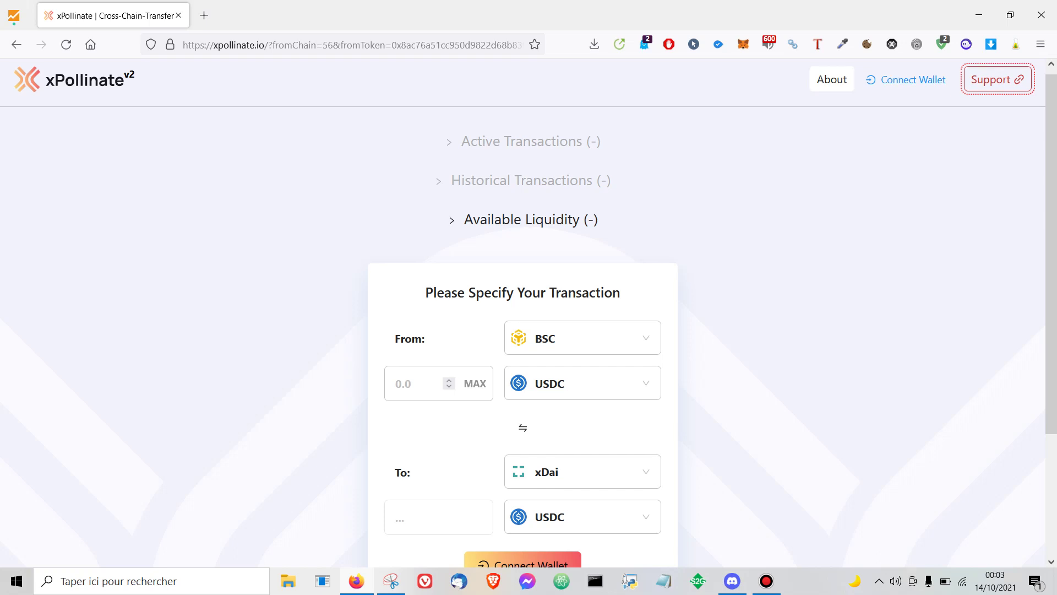
mouse_move(766, 581)
scroll(523, 313, down, 2)
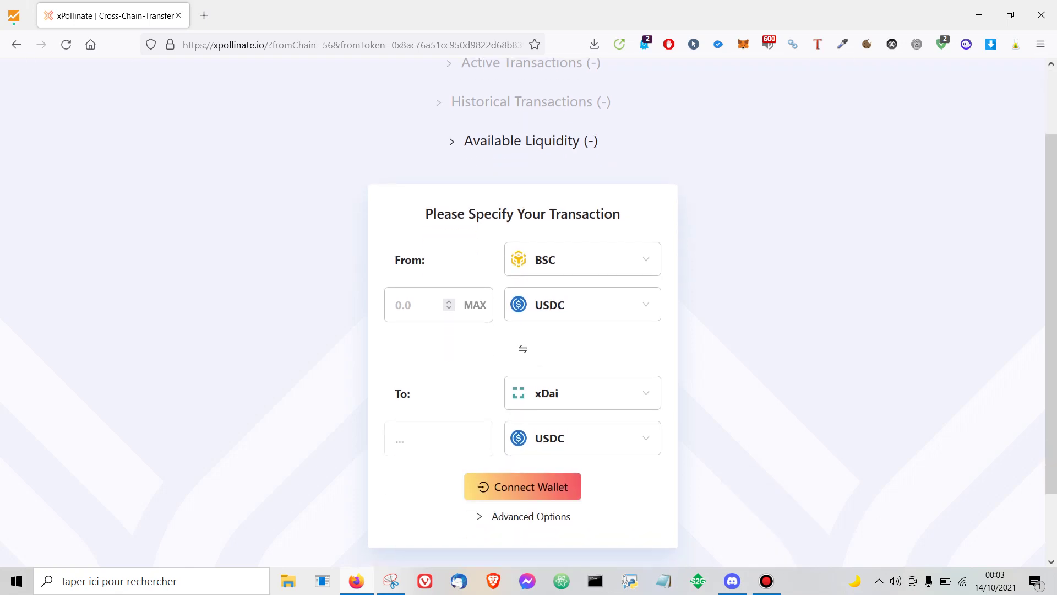
scroll(522, 312, up, 2)
scroll(523, 312, up, 1)
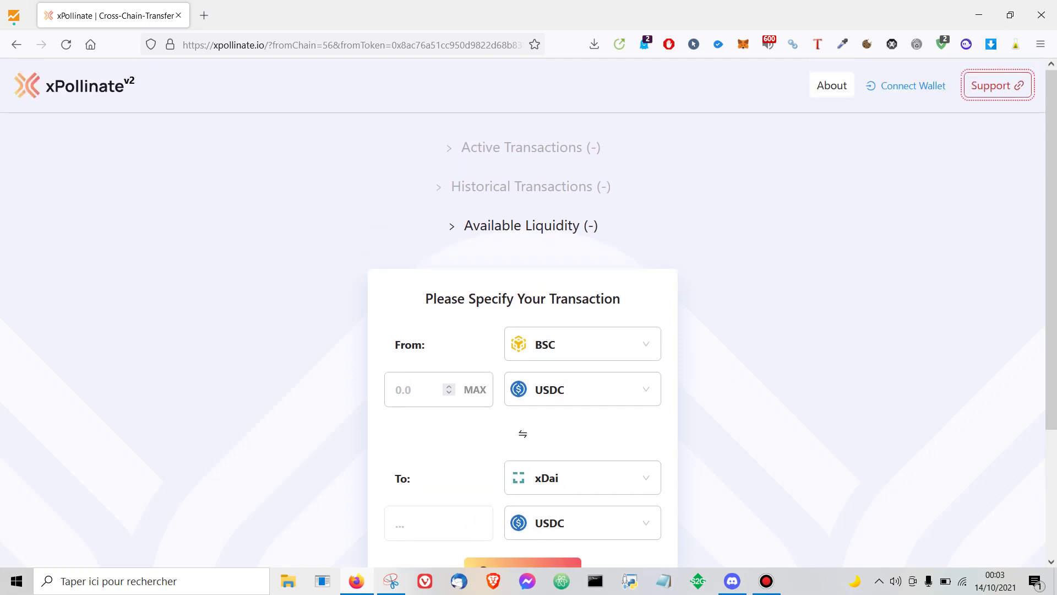
scroll(523, 313, down, 2)
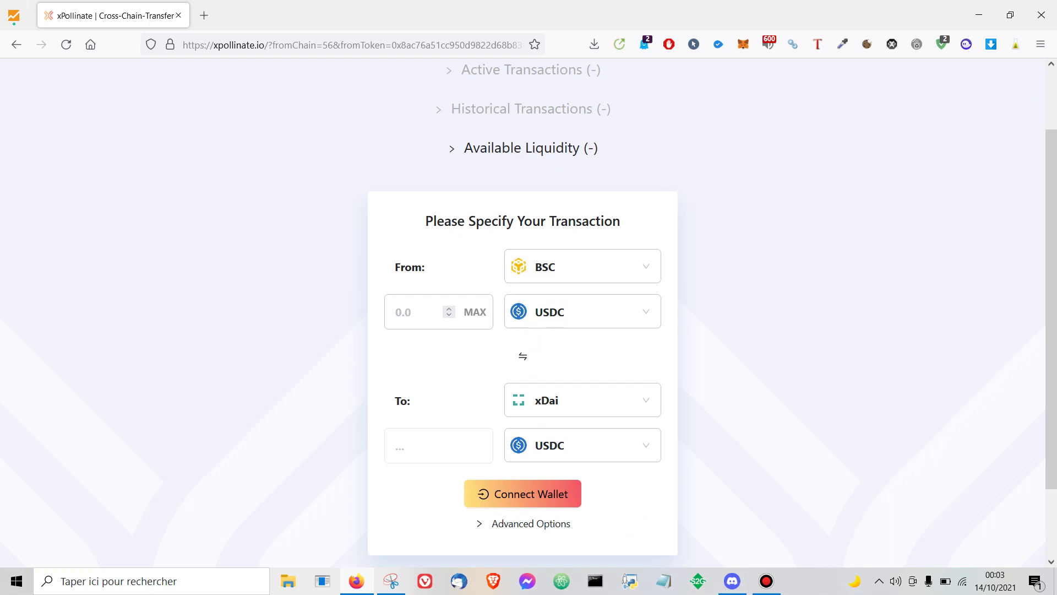
click(583, 266)
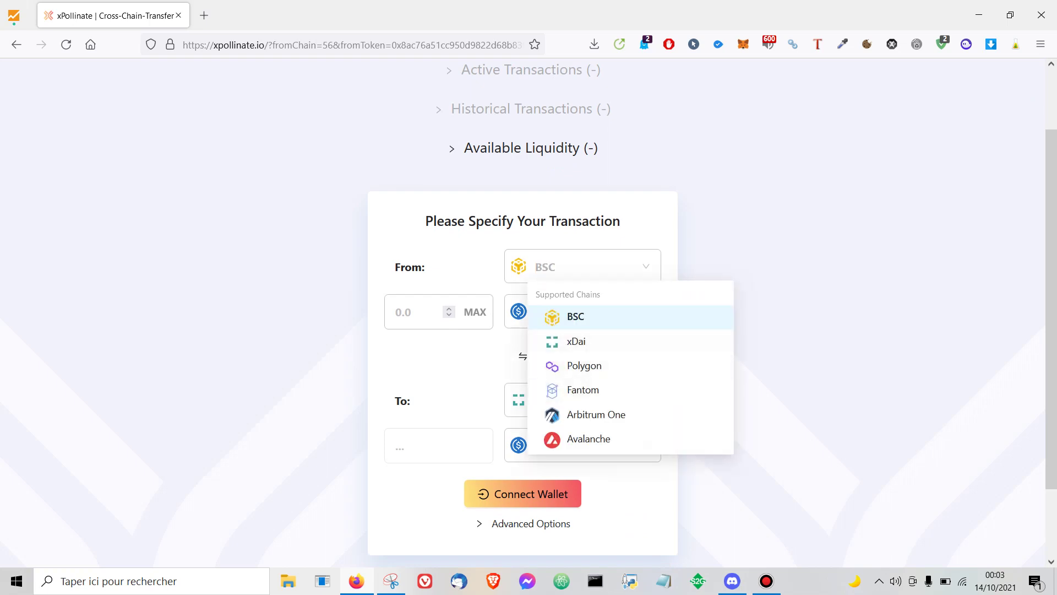
click(583, 316)
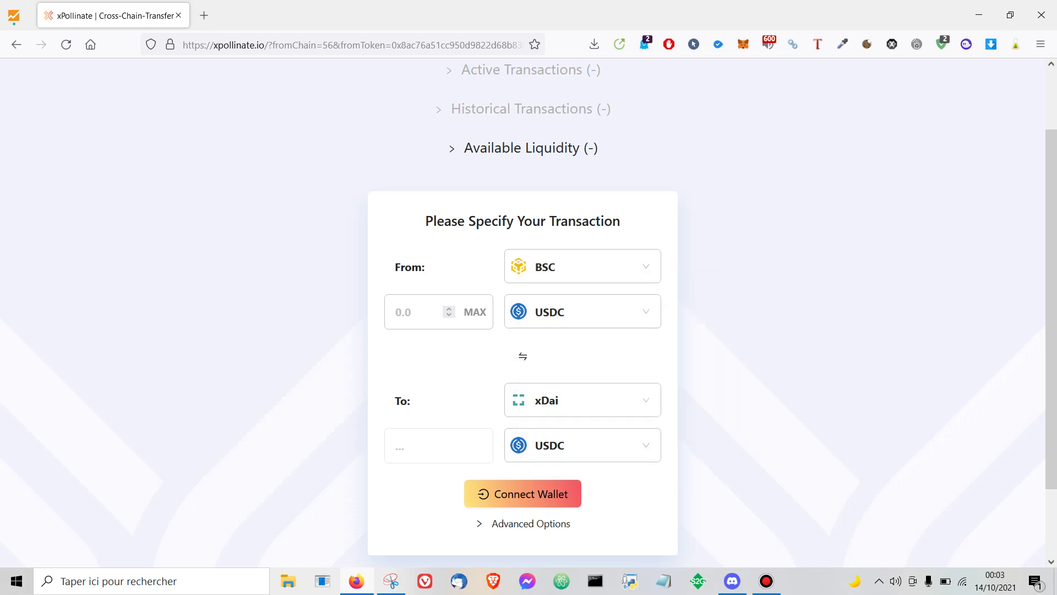
scroll(523, 331, down, 1)
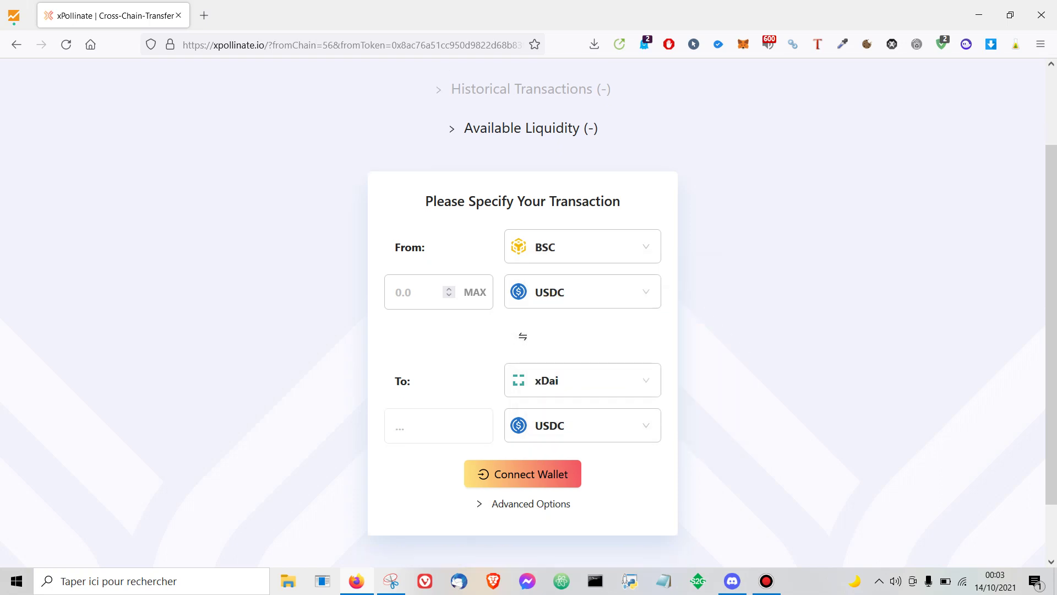
scroll(523, 331, down, 2)
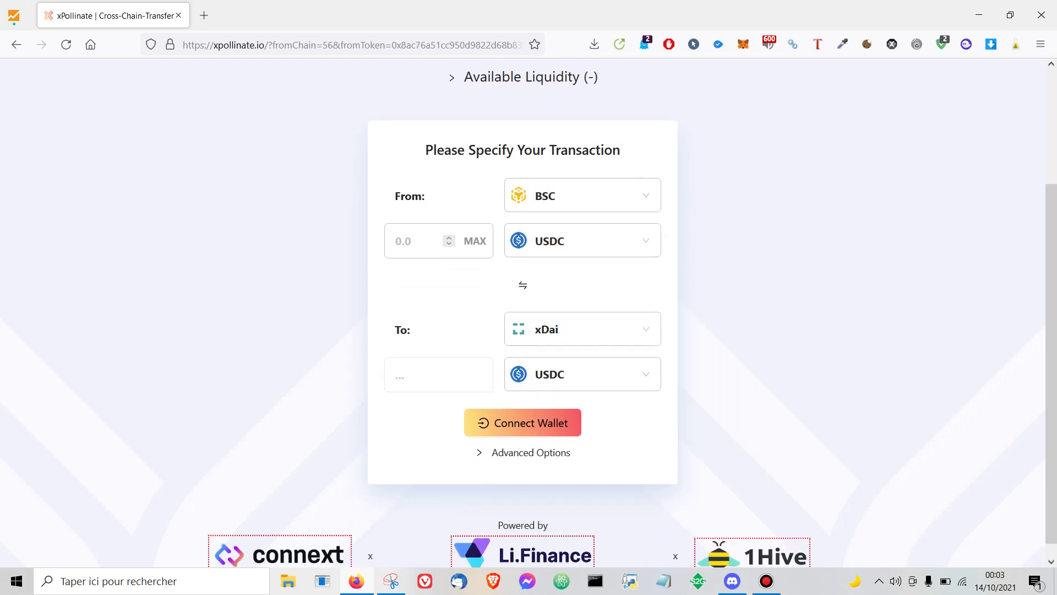
scroll(523, 331, up, 3)
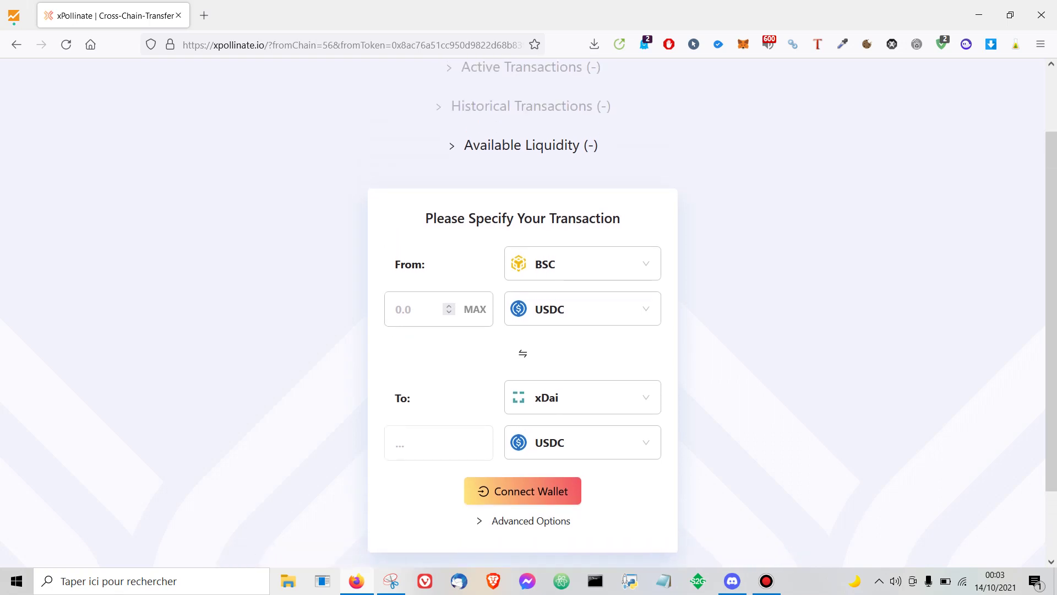
scroll(523, 331, up, 2)
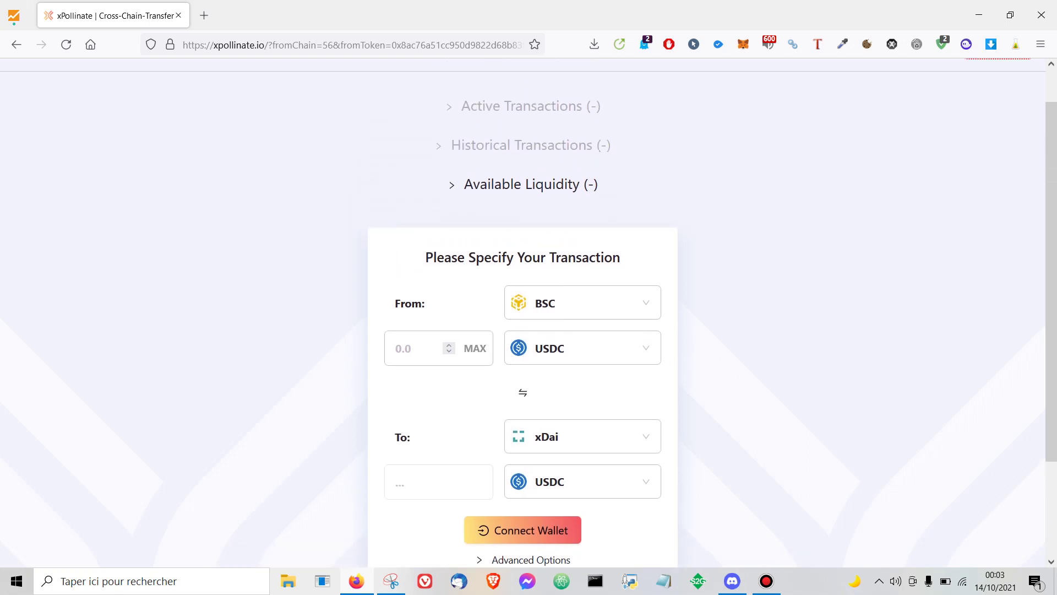
scroll(523, 330, down, 3)
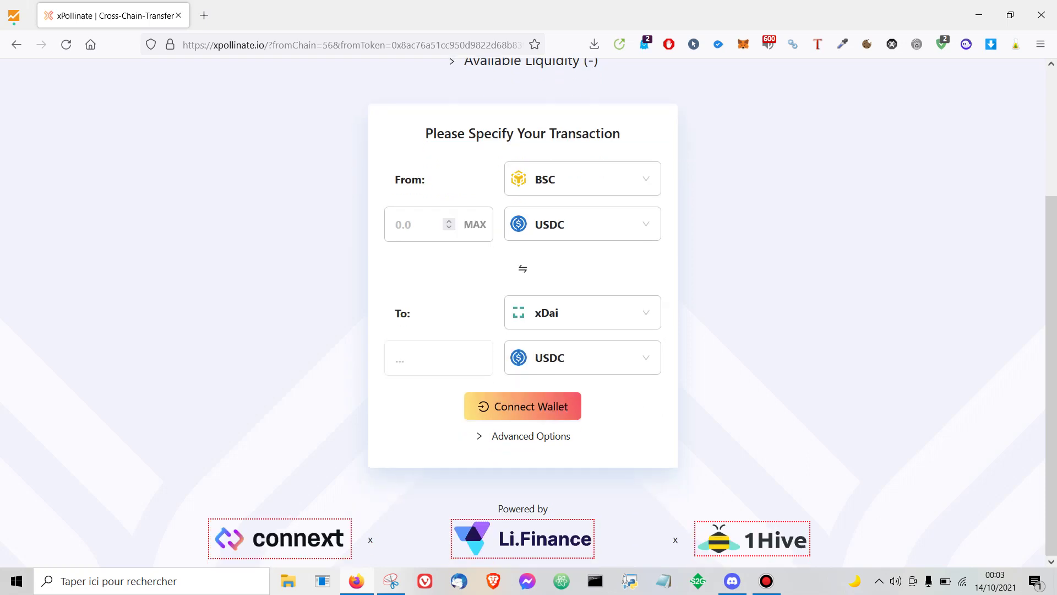
scroll(522, 330, up, 4)
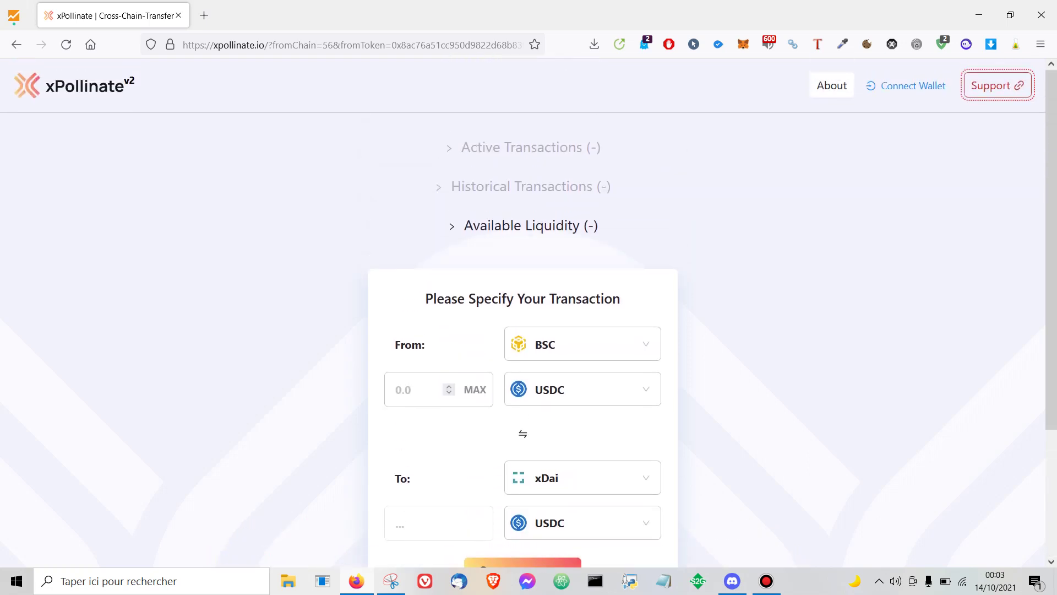
scroll(522, 330, down, 3)
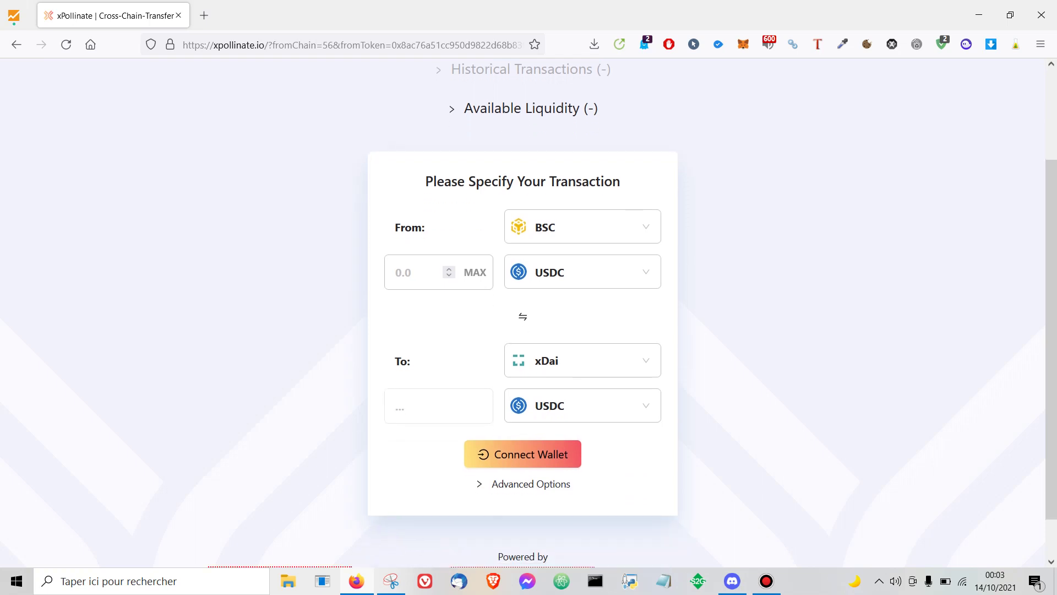
scroll(522, 331, up, 3)
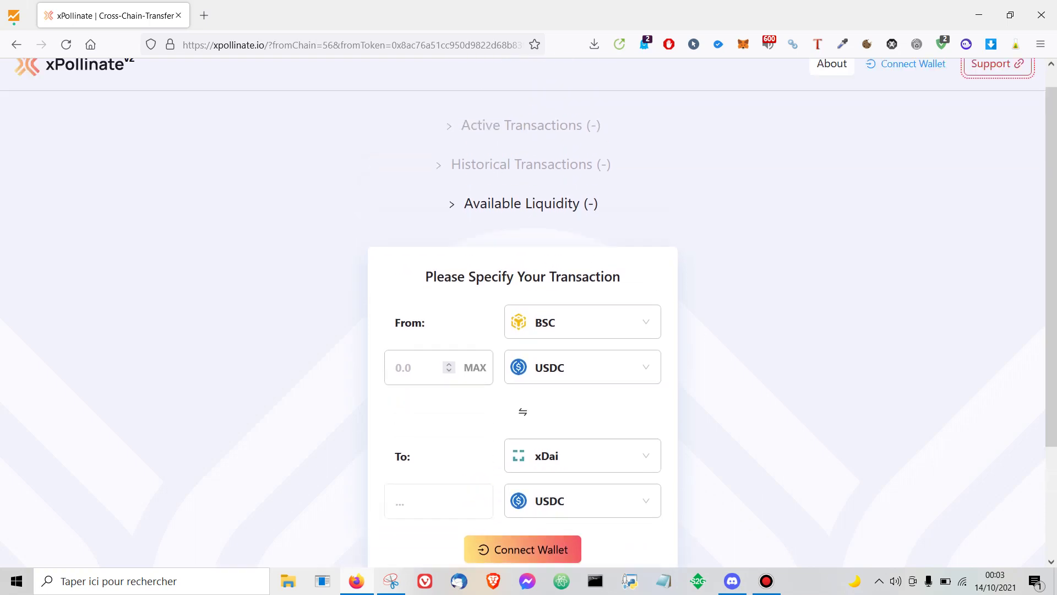
scroll(523, 330, up, 1)
scroll(522, 331, down, 2)
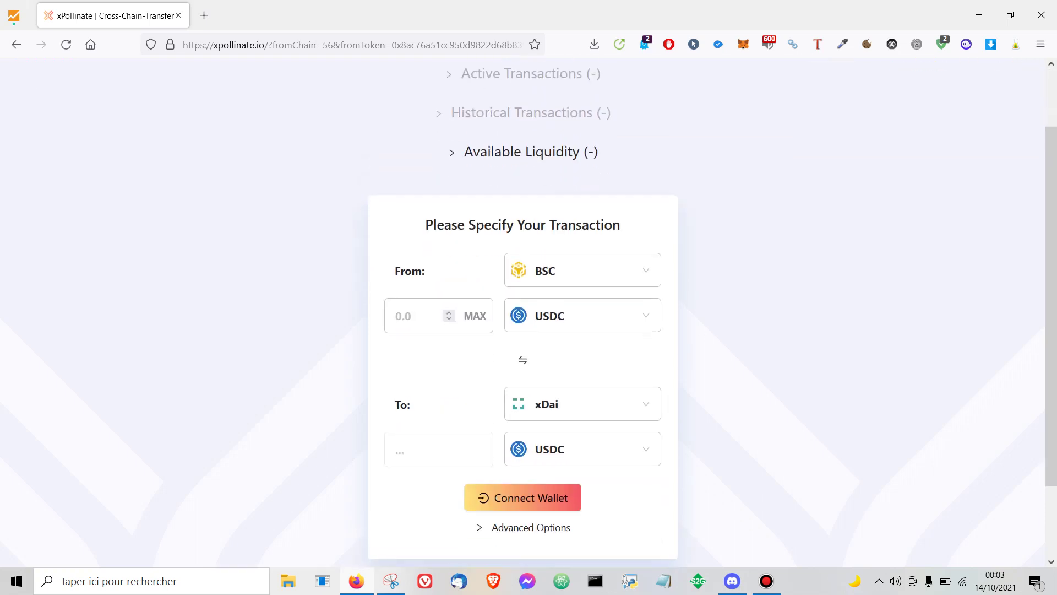
scroll(523, 330, down, 3)
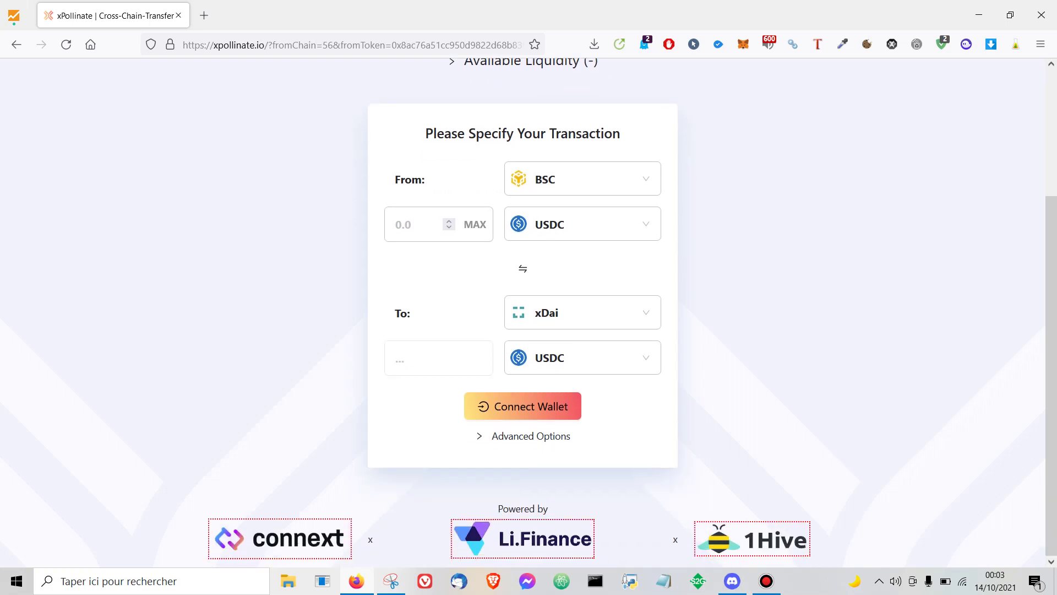
scroll(523, 331, up, 3)
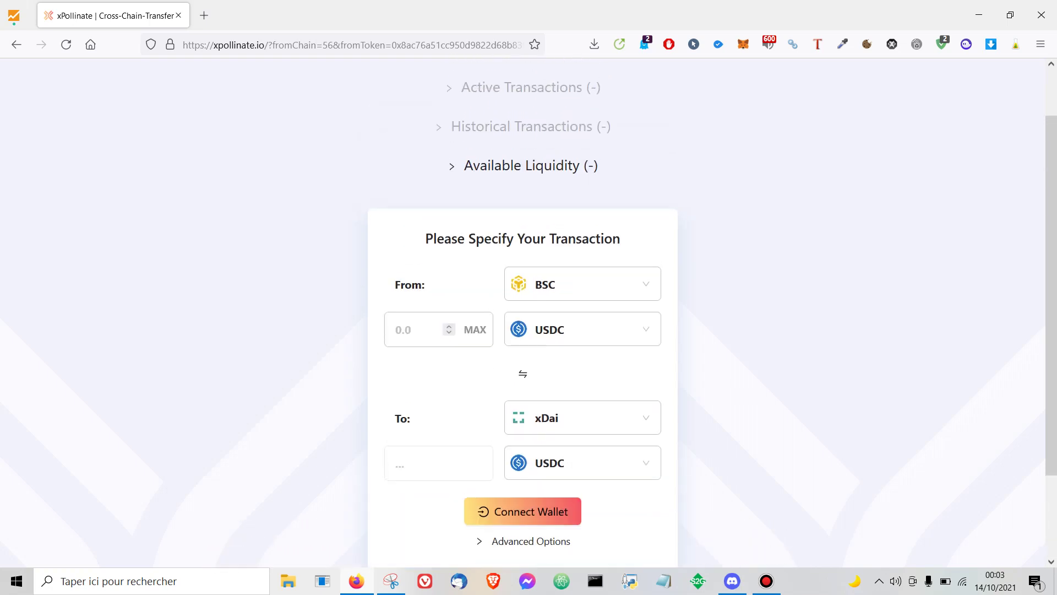
scroll(523, 330, down, 1)
scroll(522, 330, down, 1)
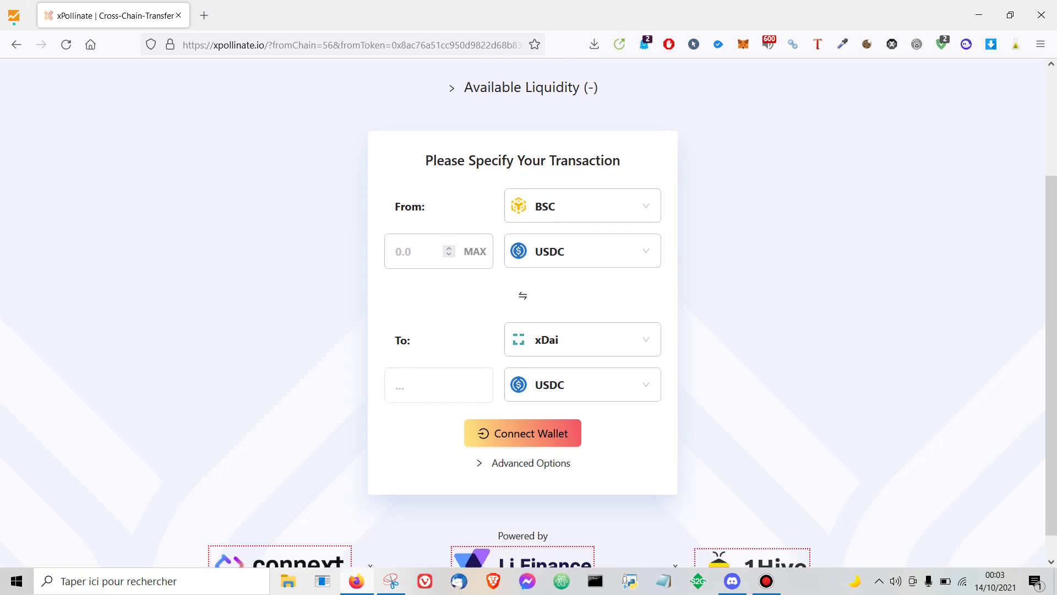
scroll(523, 330, up, 1)
scroll(523, 331, up, 1)
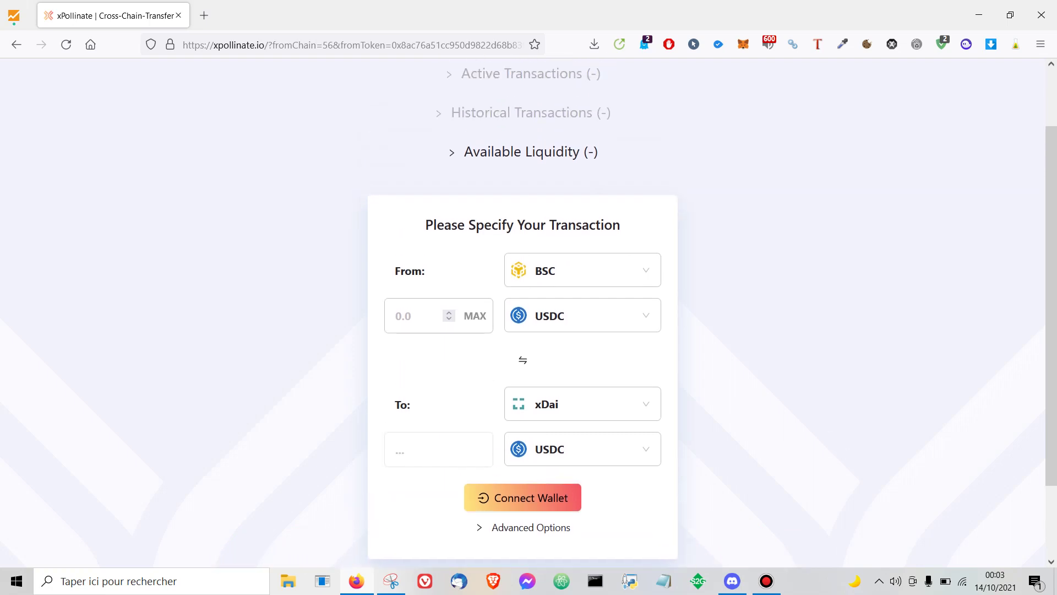
scroll(522, 330, up, 1)
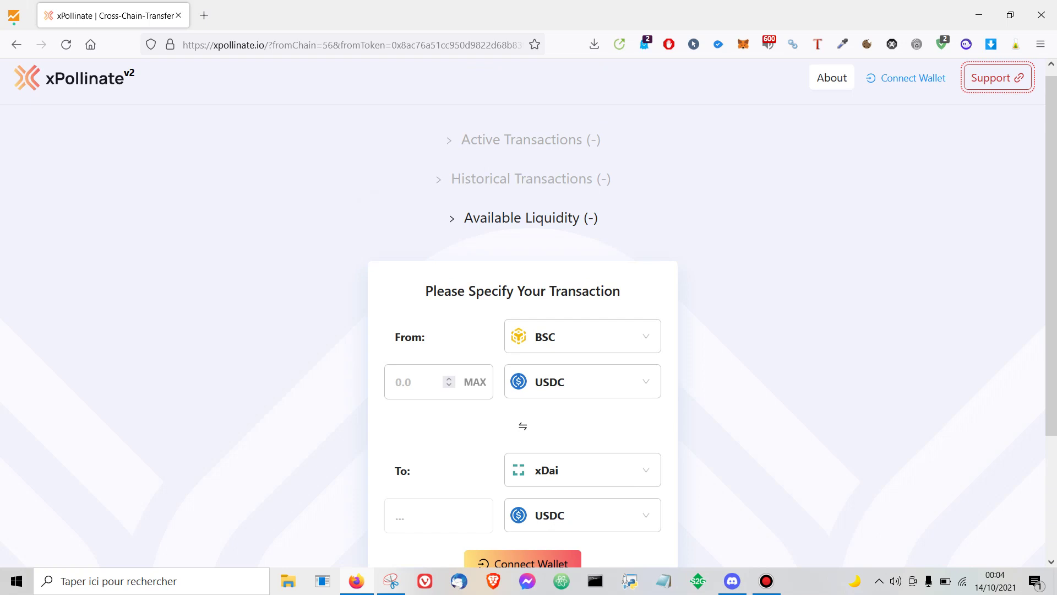
Switch to Discord to read the Connext server's status announcements and look through its channels, returning to the xPollinate page.
mouse_move(733, 581)
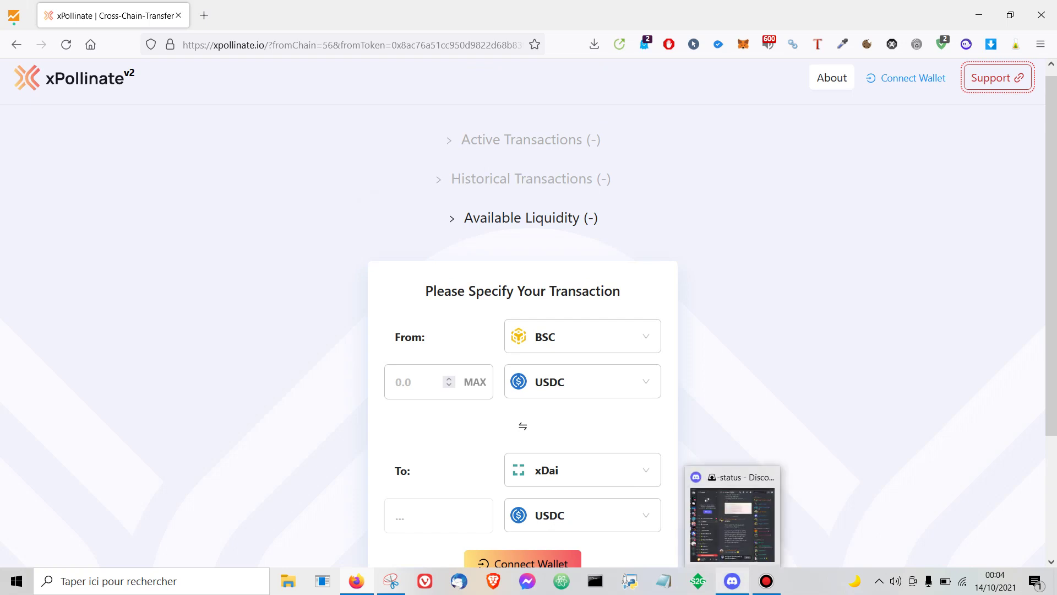
click(733, 518)
right_click(732, 580)
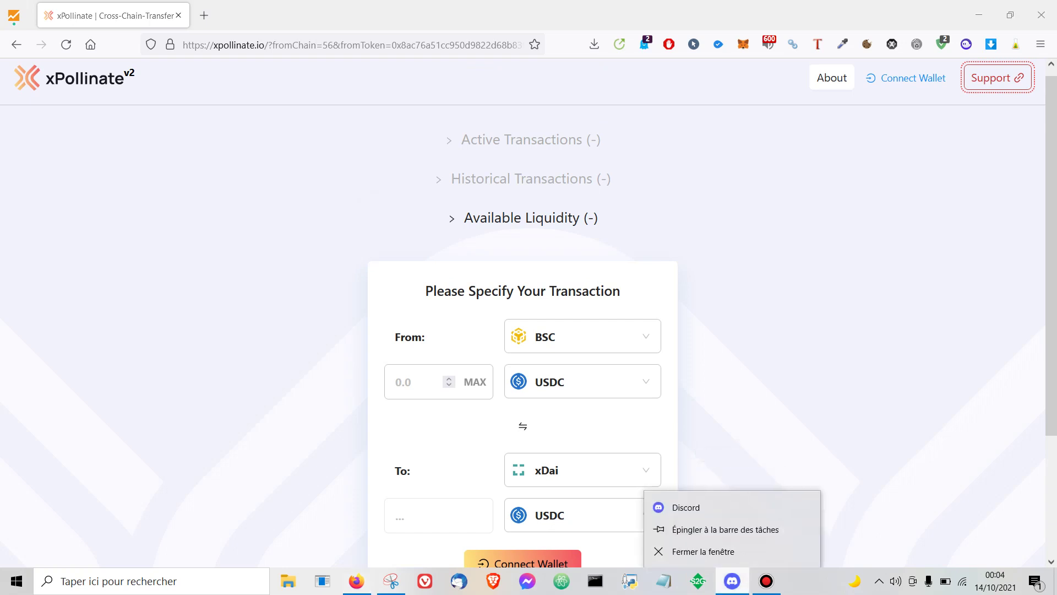
click(686, 507)
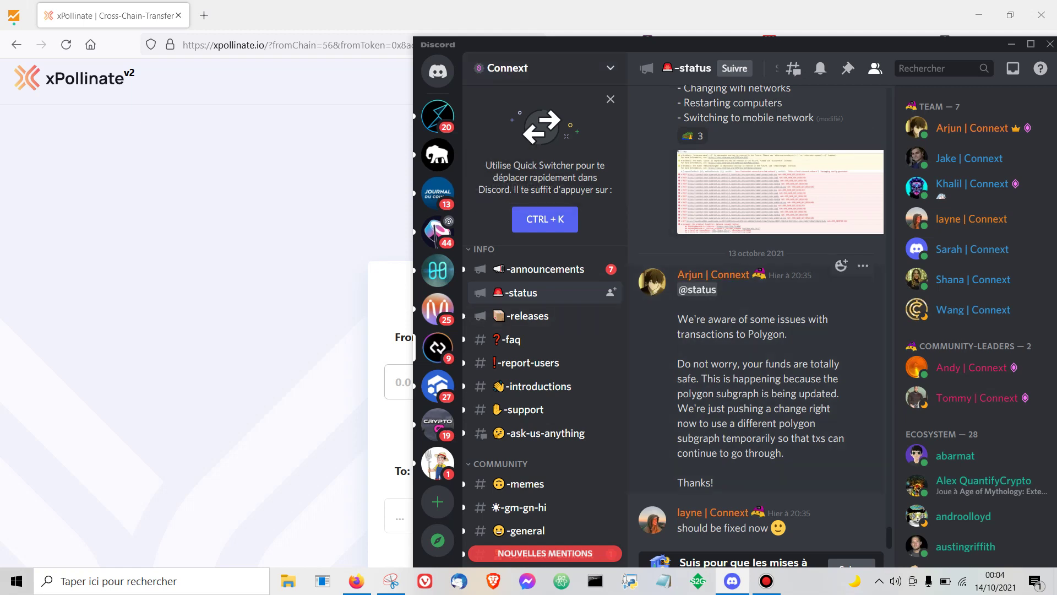
scroll(760, 319, up, 2)
scroll(760, 319, down, 2)
scroll(545, 407, down, 2)
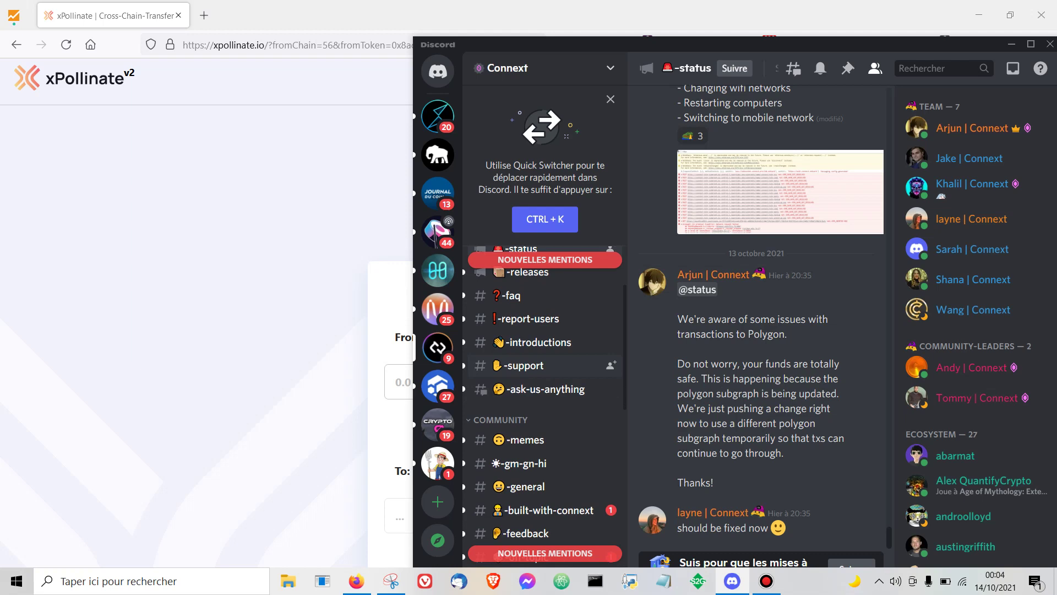
click(308, 331)
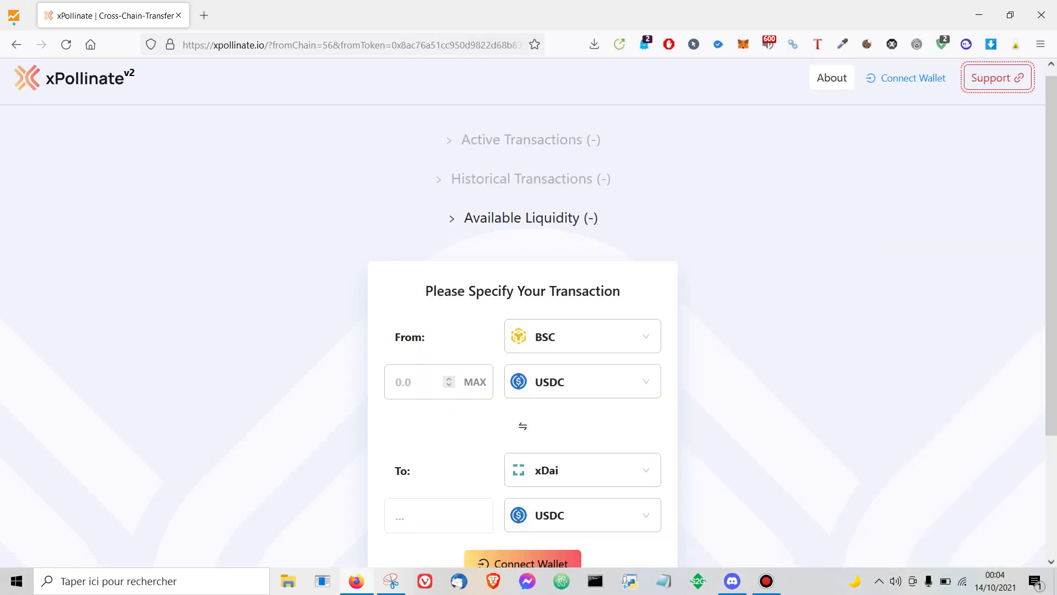
mouse_move(766, 580)
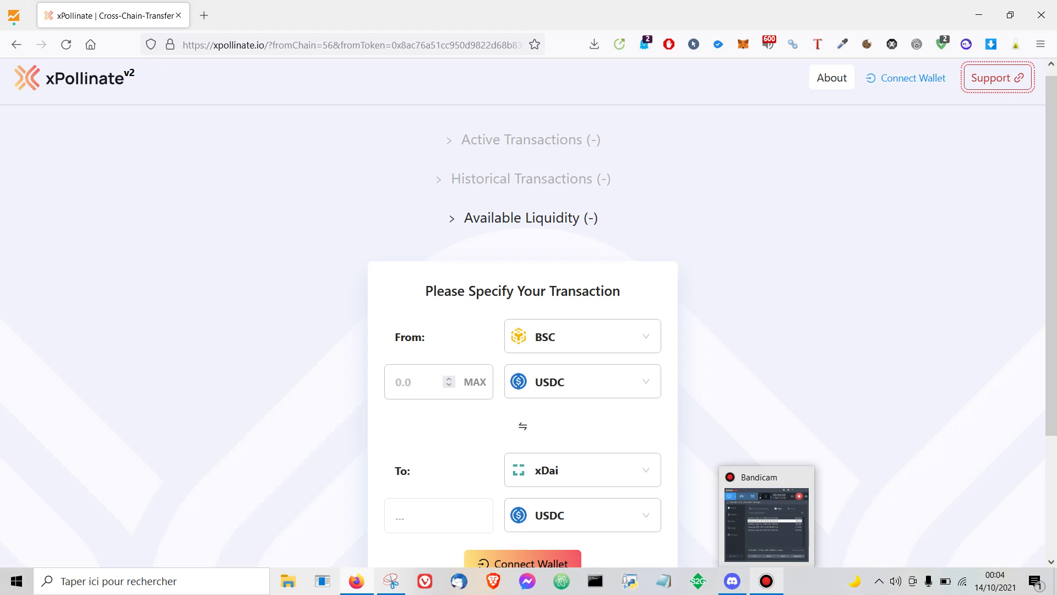
click(732, 581)
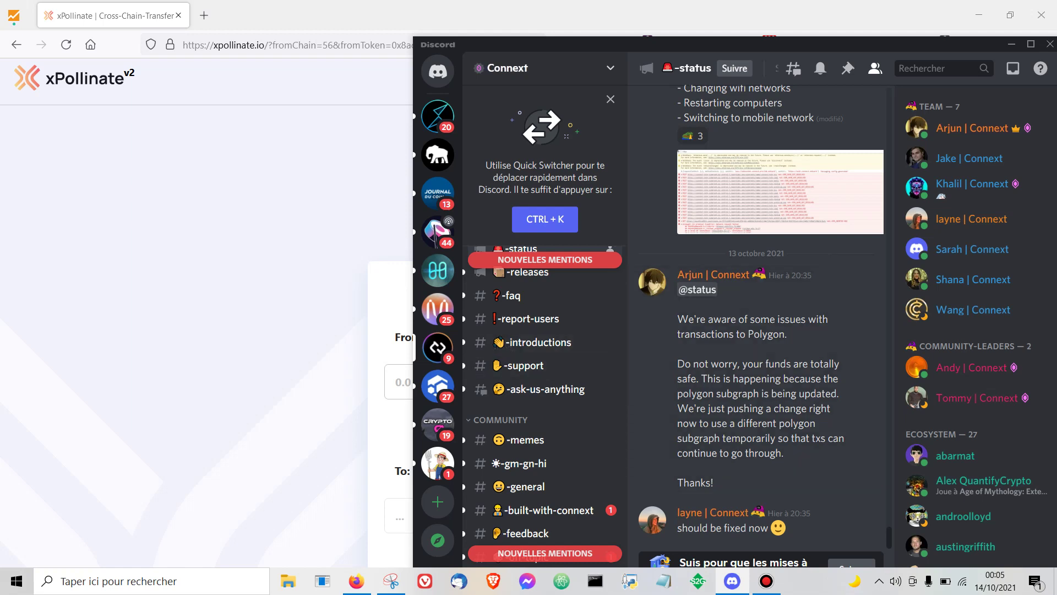
click(287, 341)
Set the transfer's source chain to xDai and its token to DAI.
scroll(523, 309, down, 2)
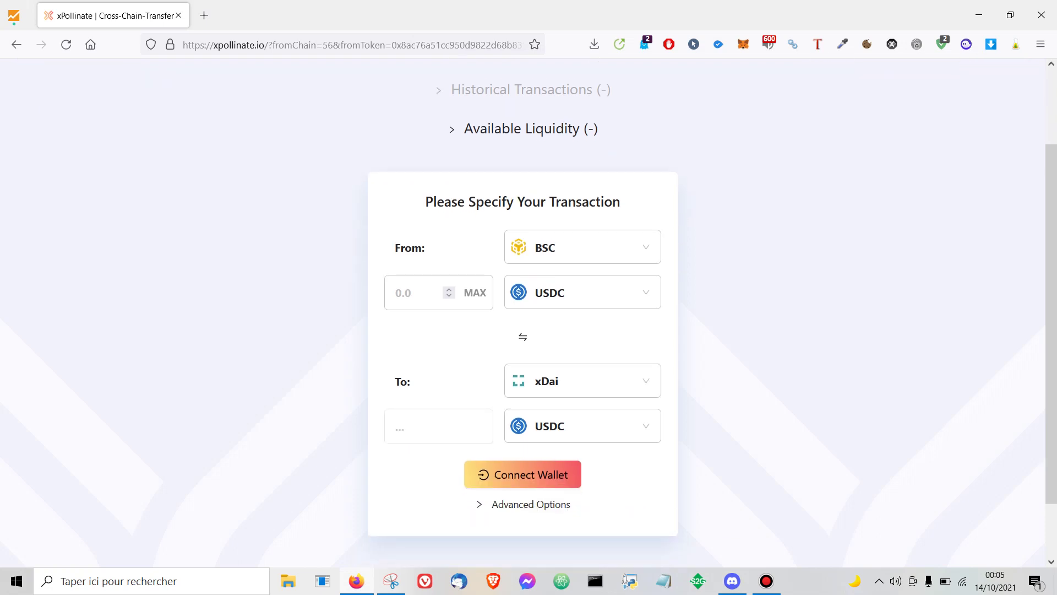
click(583, 248)
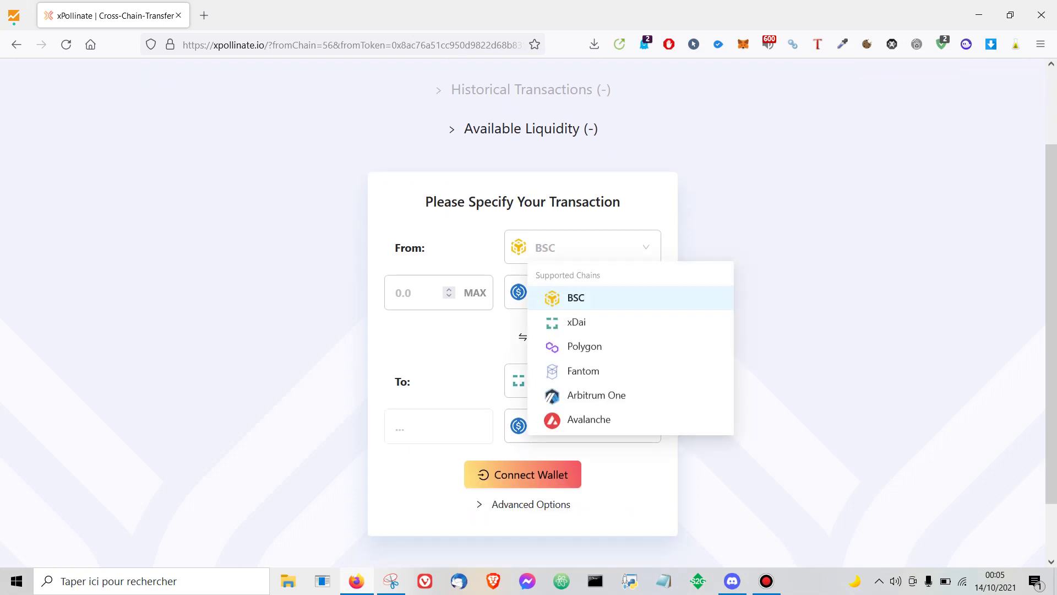
click(576, 322)
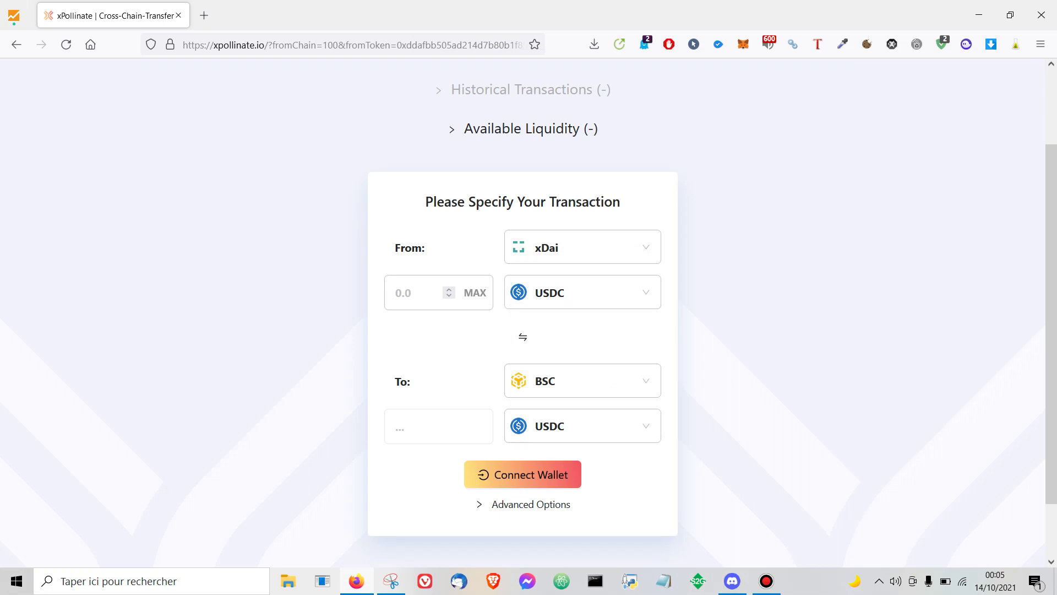
click(573, 295)
click(587, 391)
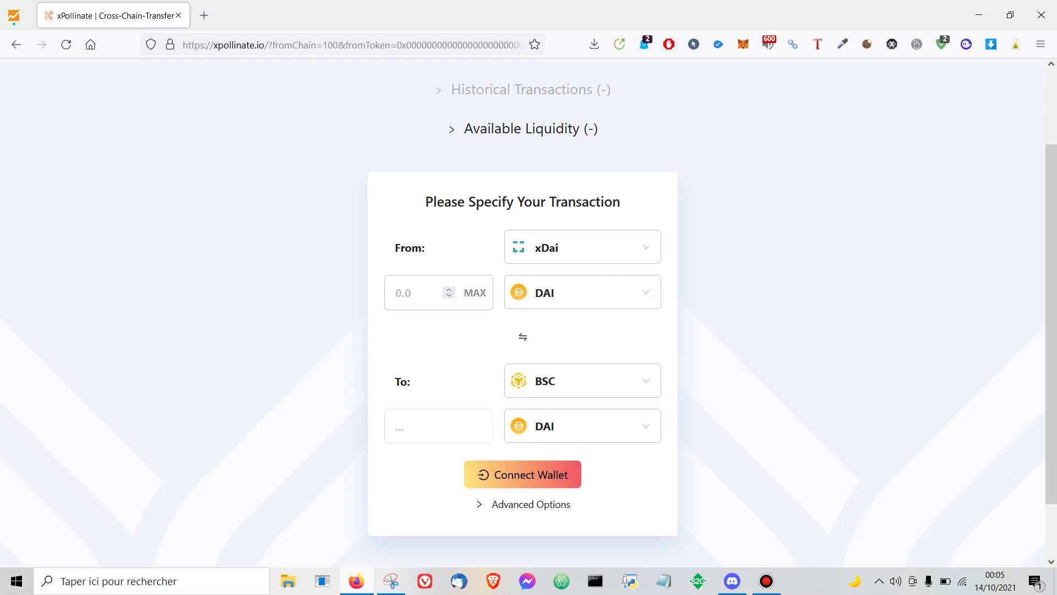
Set the destination chain to Polygon and enter 1 as the amount of DAI to send.
right_click(535, 381)
key(Escape)
click(584, 381)
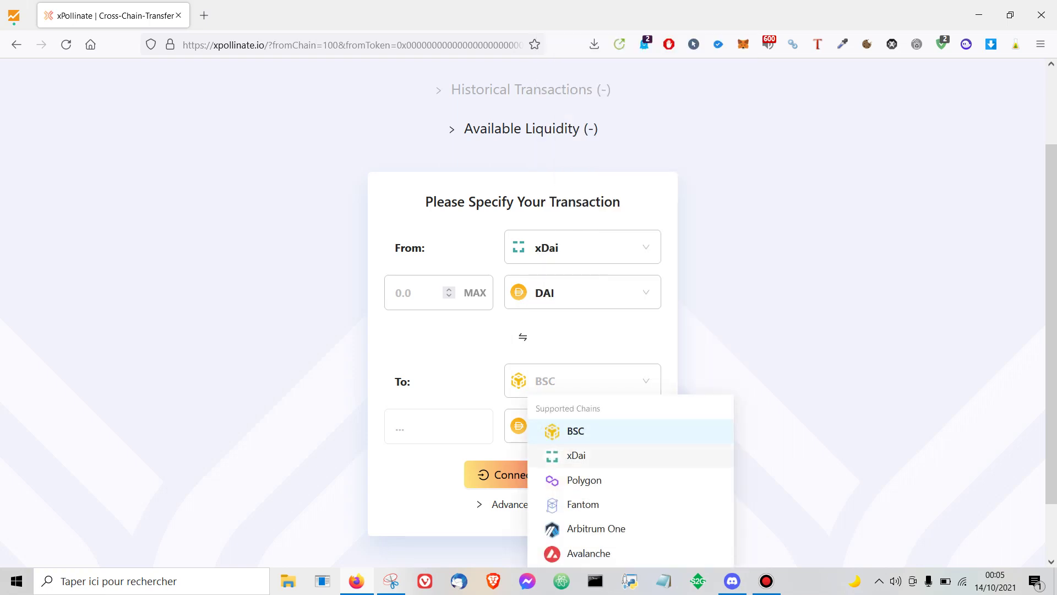
click(584, 480)
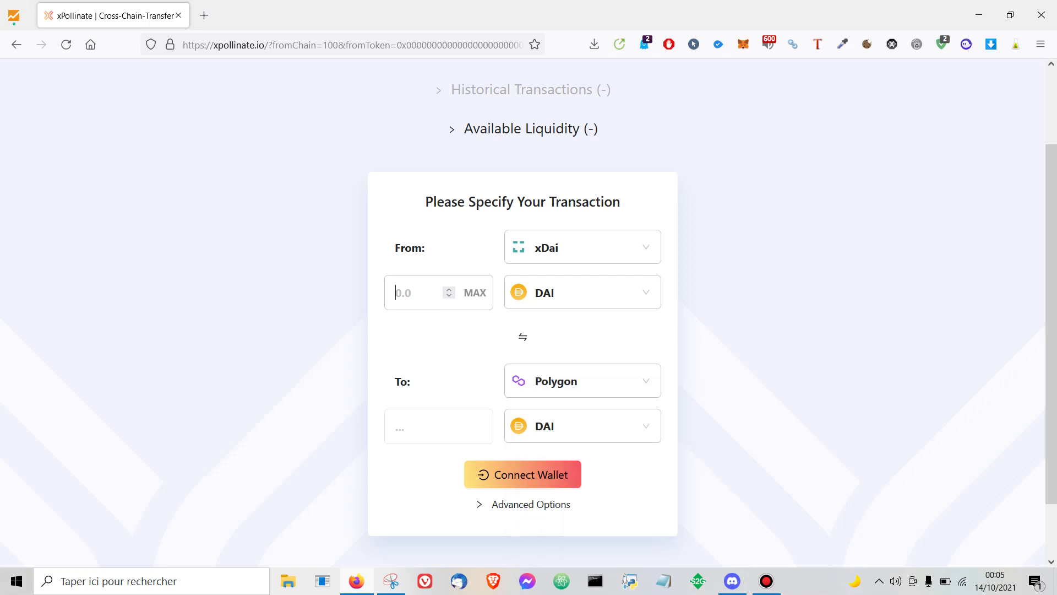
text(1)
scroll(528, 308, up, 2)
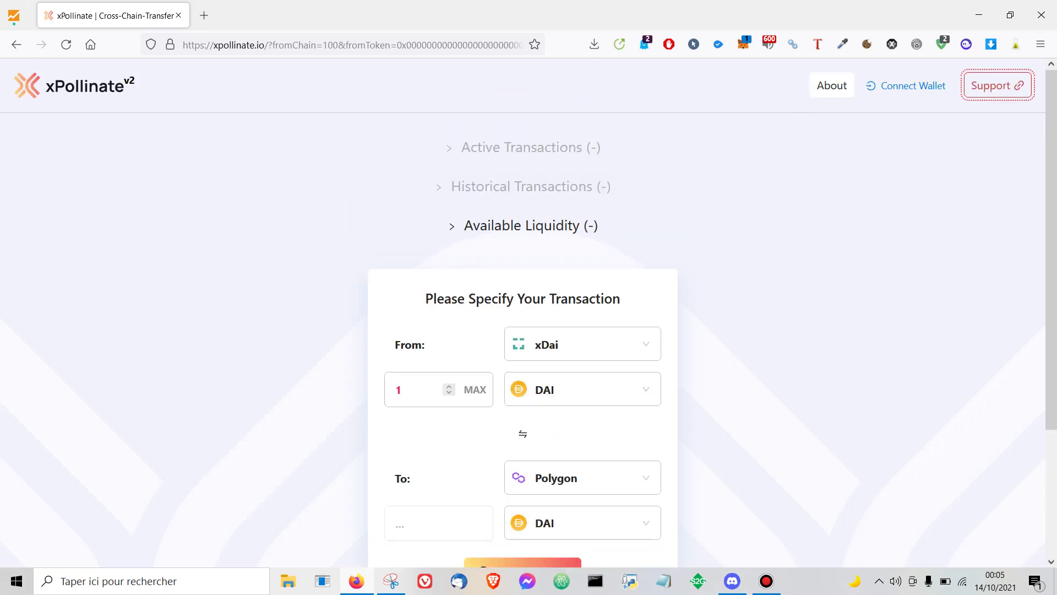
Connect the MetaMask wallet account Compte 2 to xPollinate and approve the site's access to its address.
click(911, 85)
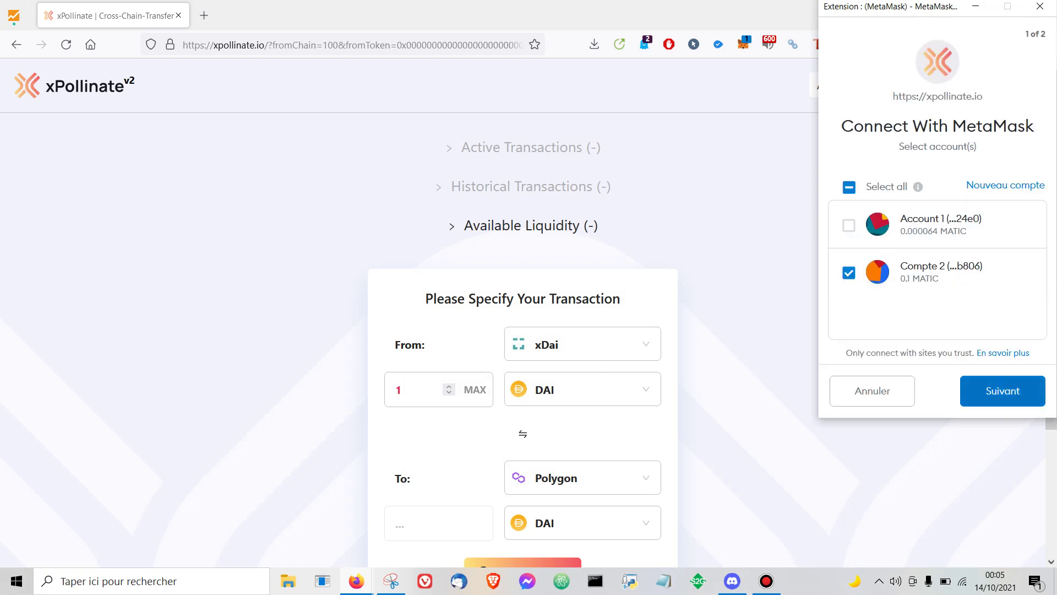
click(1003, 391)
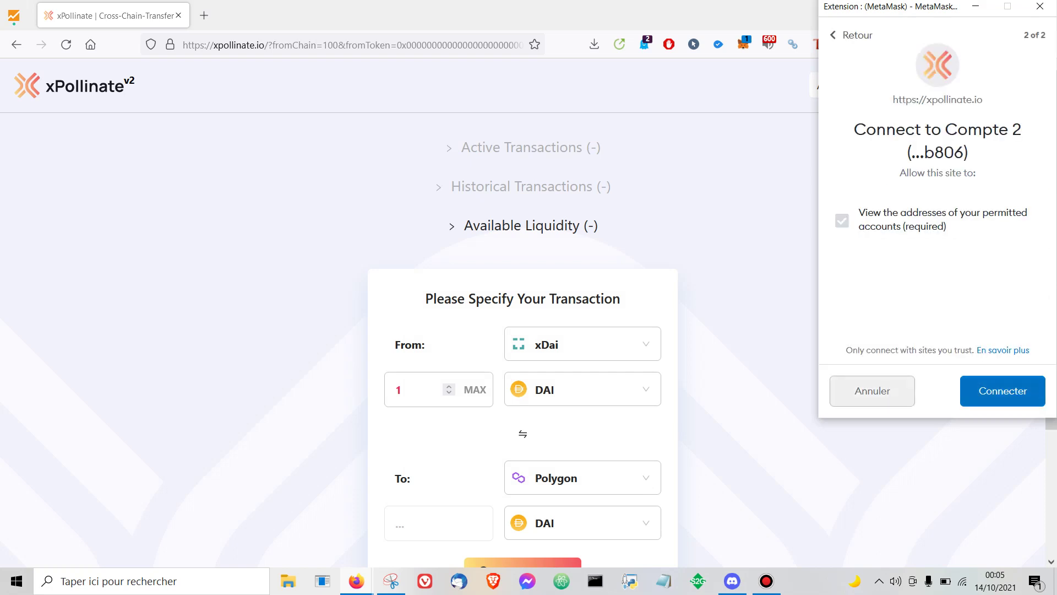
click(1002, 391)
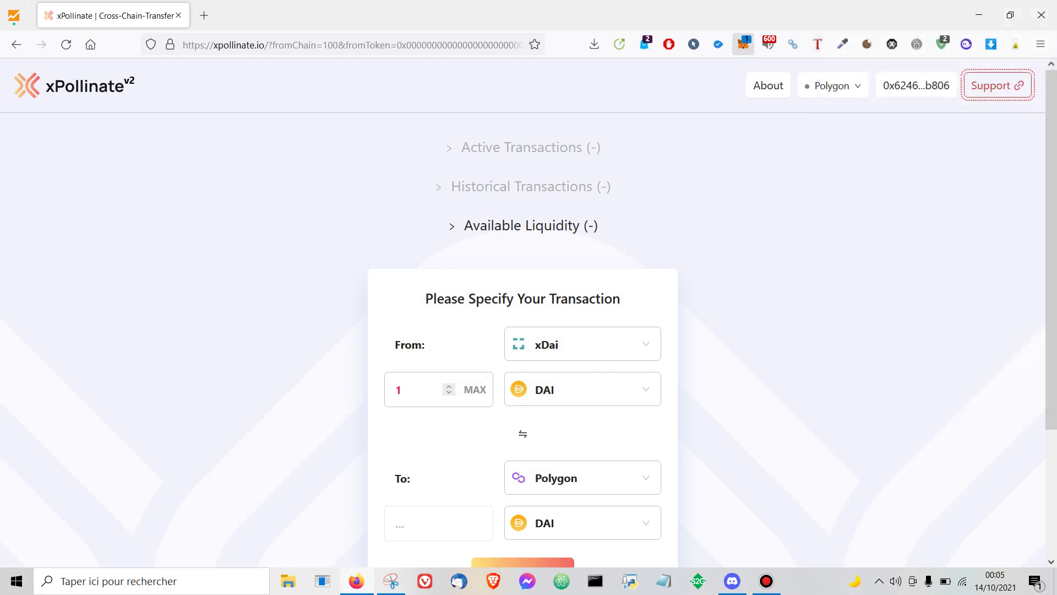
Reject the pending Connext signature request in MetaMask and switch the wallet's network to xdai.
click(743, 44)
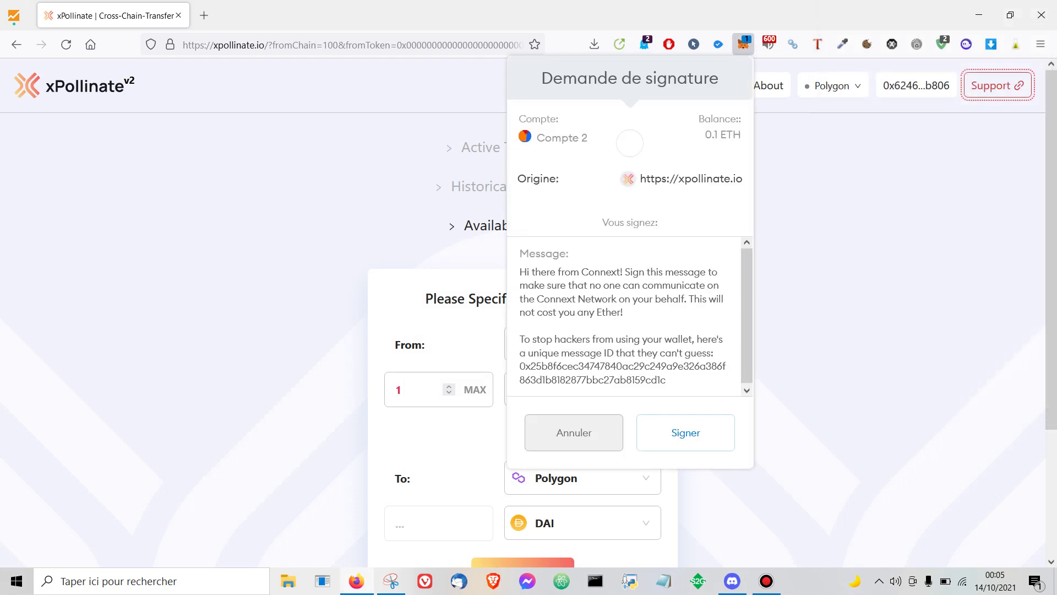
click(574, 432)
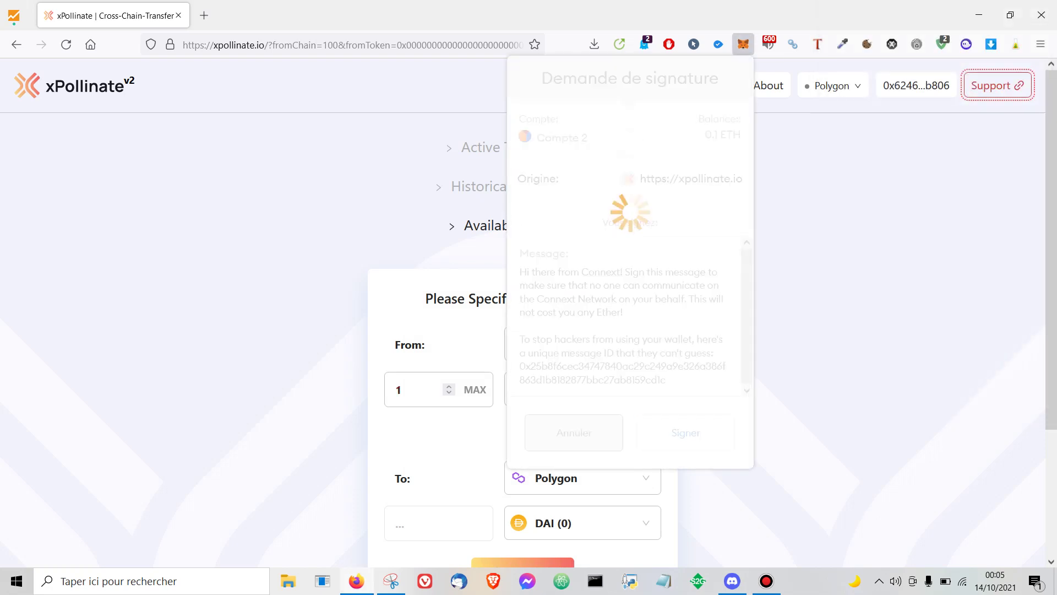
click(667, 81)
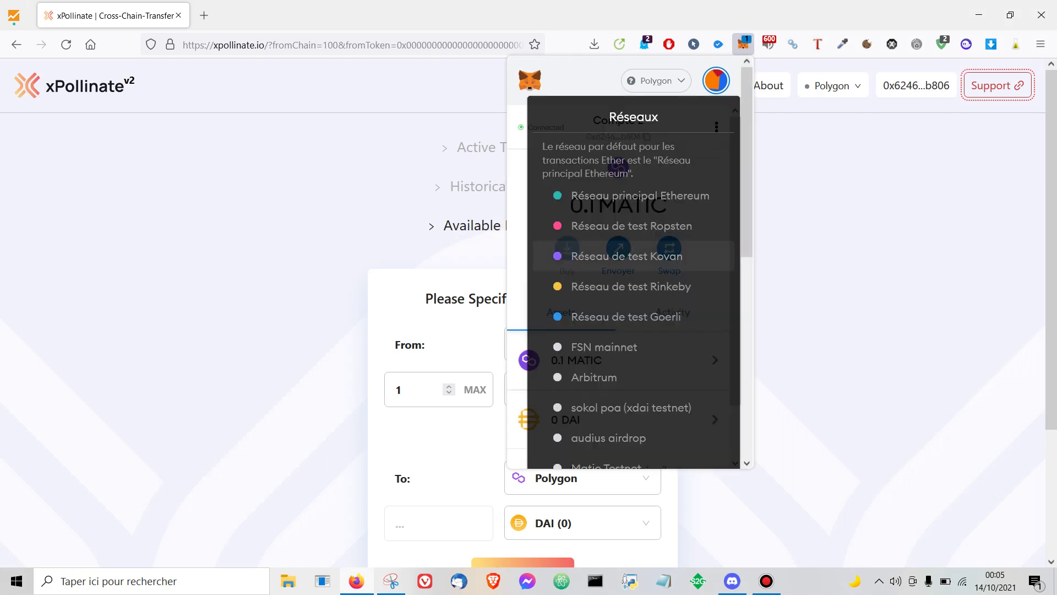
scroll(650, 251, down, 3)
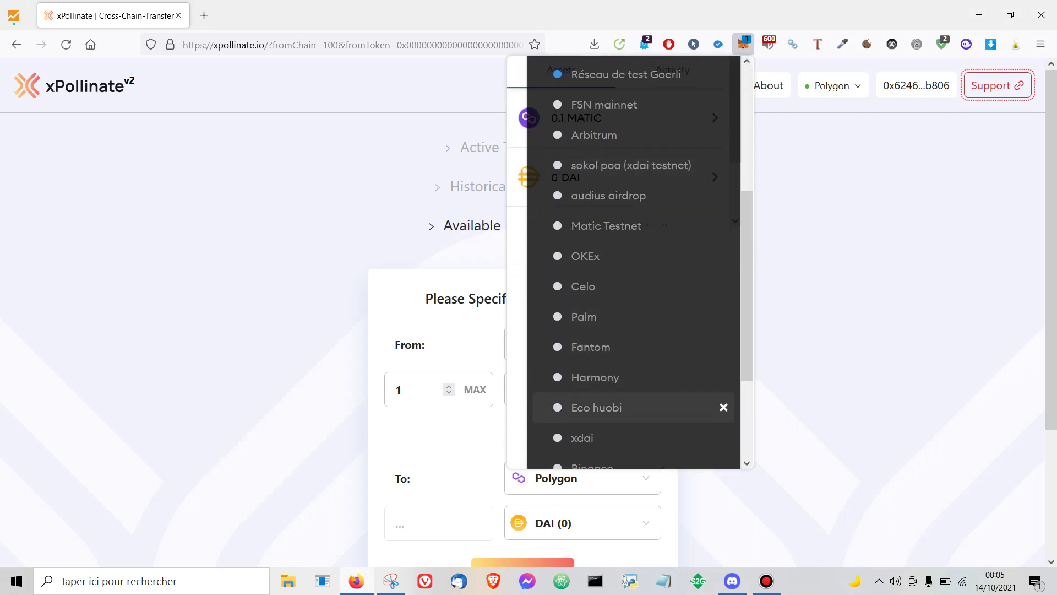
scroll(623, 409, down, 1)
click(611, 384)
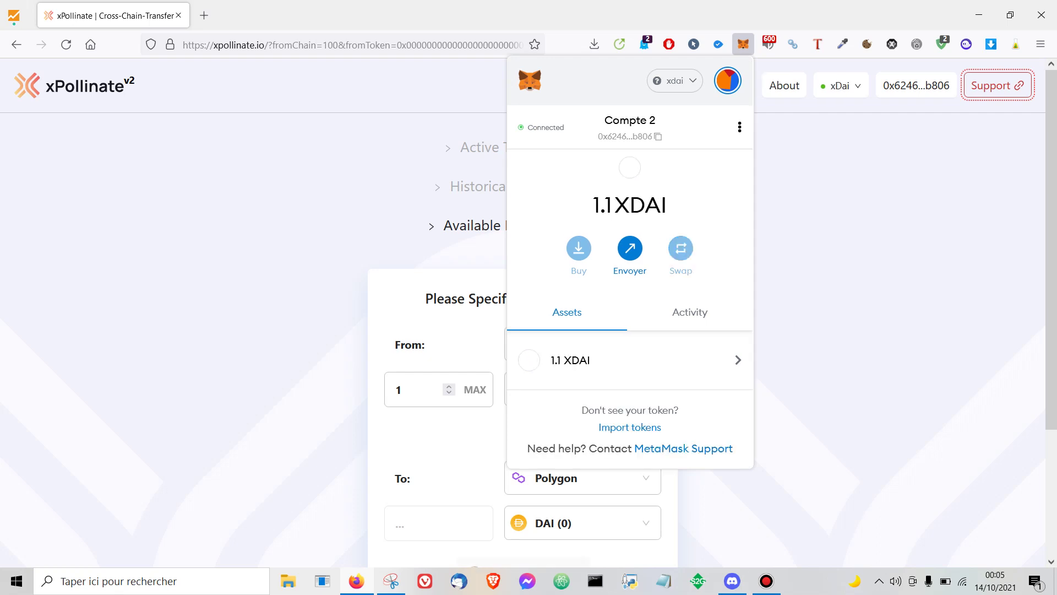
key(Escape)
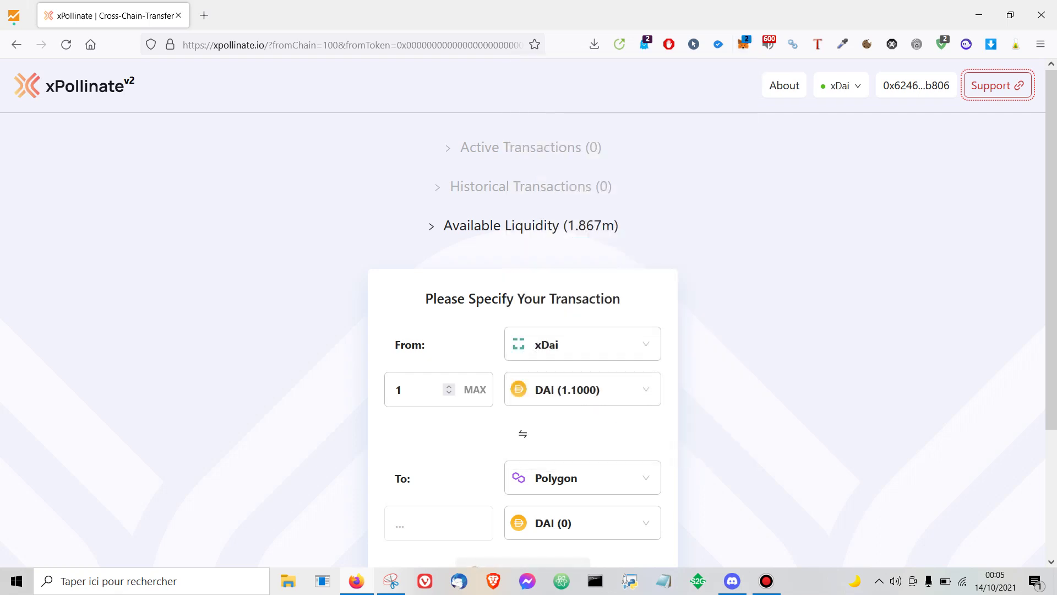
Expand the advanced options and look over the infinite approval, receiving address, contract address and CallData settings alongside the transfer form.
scroll(529, 313, down, 3)
scroll(523, 313, up, 1)
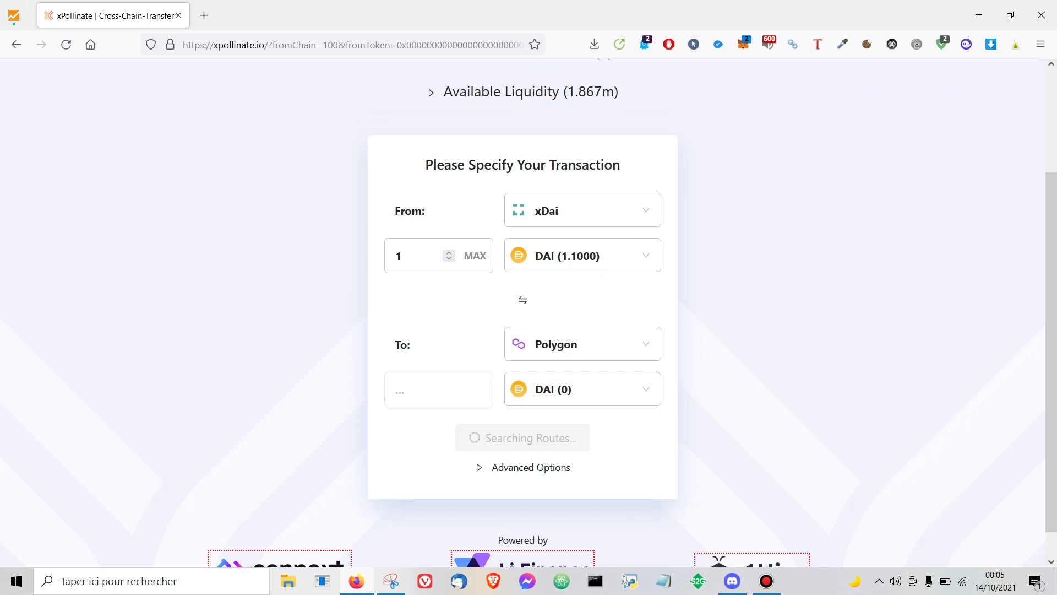
scroll(528, 313, down, 1)
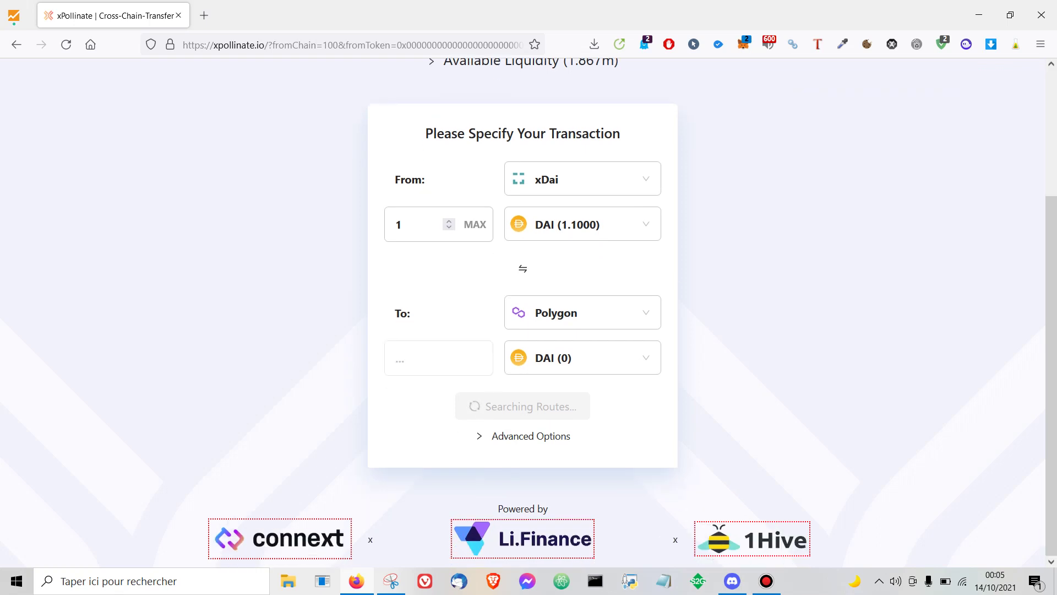
click(523, 436)
scroll(523, 436, down, 3)
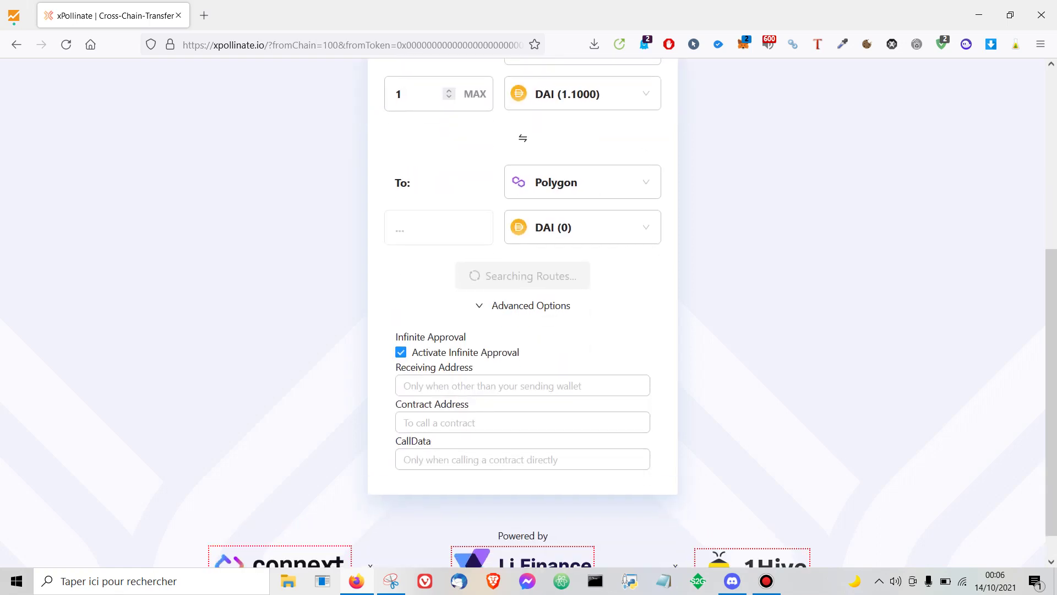
scroll(523, 313, up, 5)
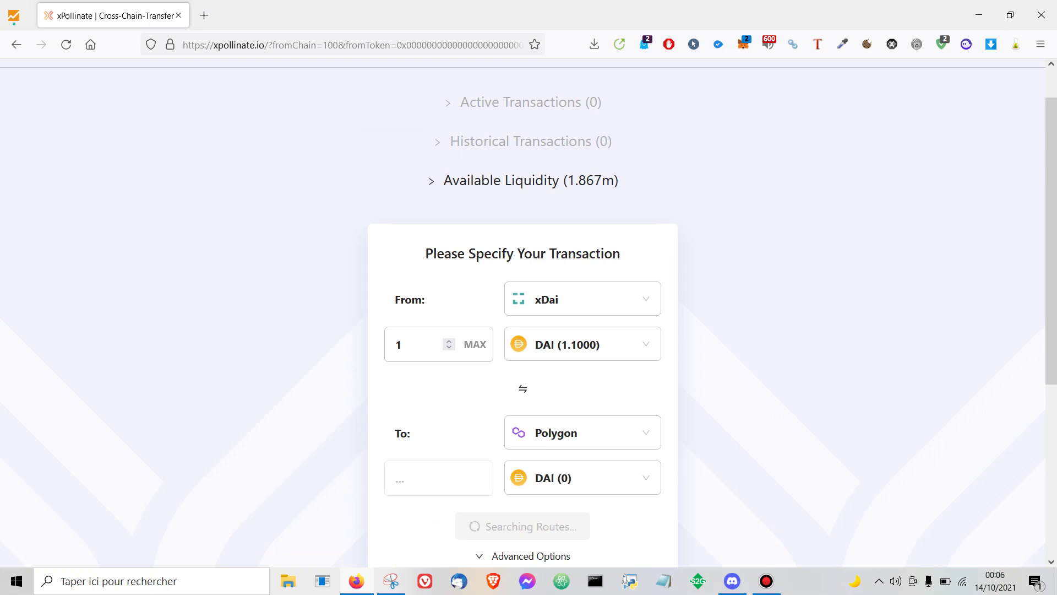
scroll(523, 313, up, 1)
scroll(523, 313, down, 5)
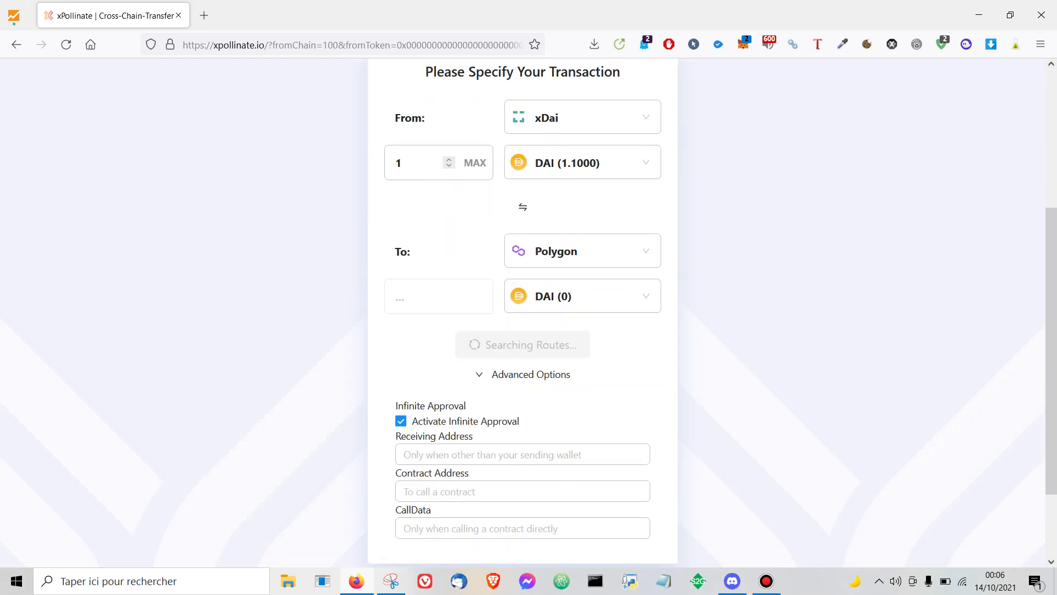
scroll(523, 313, down, 1)
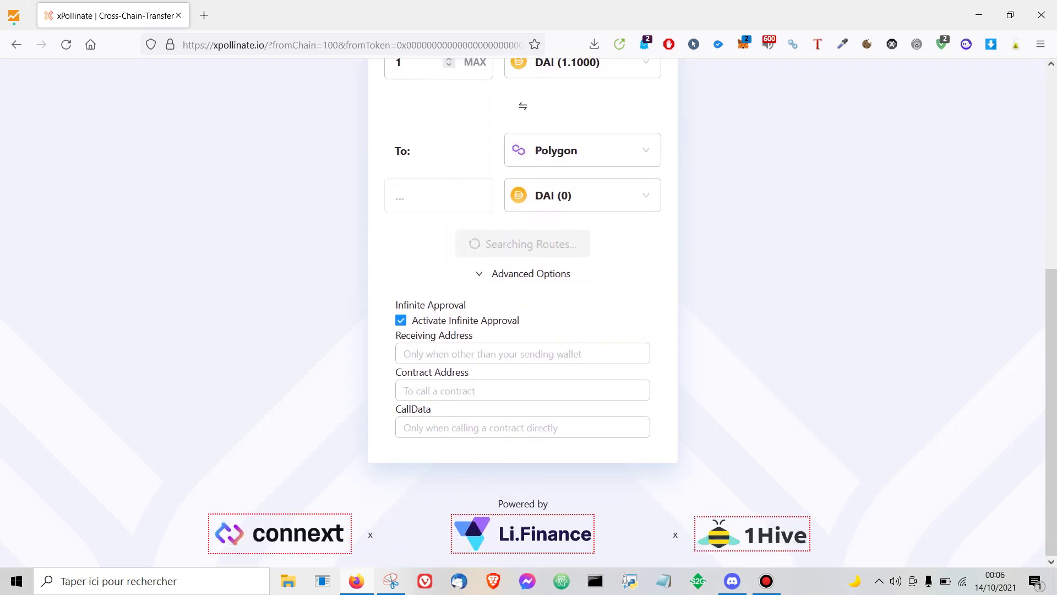
scroll(523, 313, up, 2)
scroll(524, 313, up, 2)
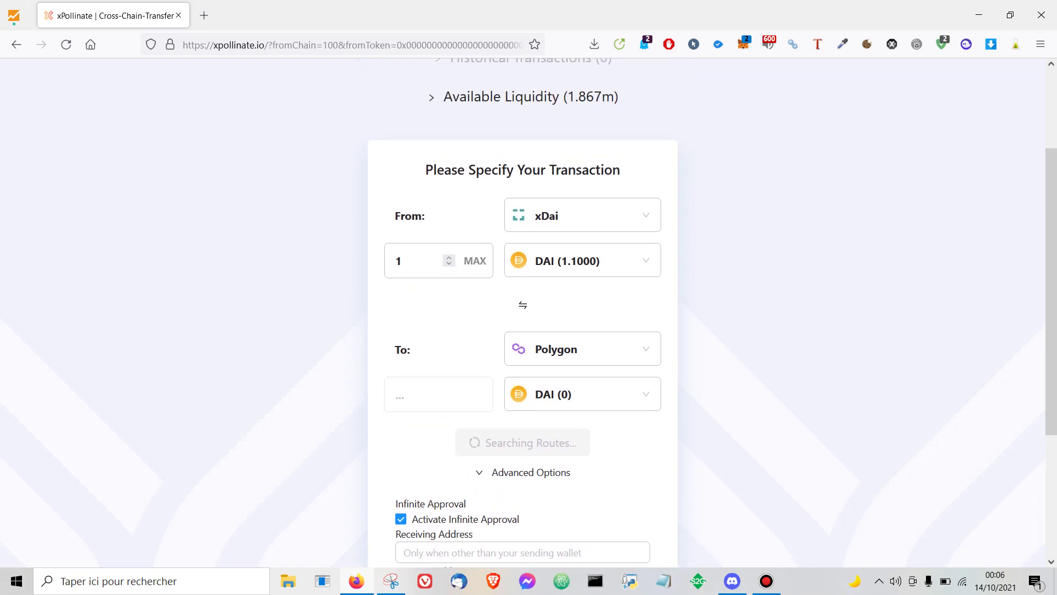
scroll(523, 313, up, 1)
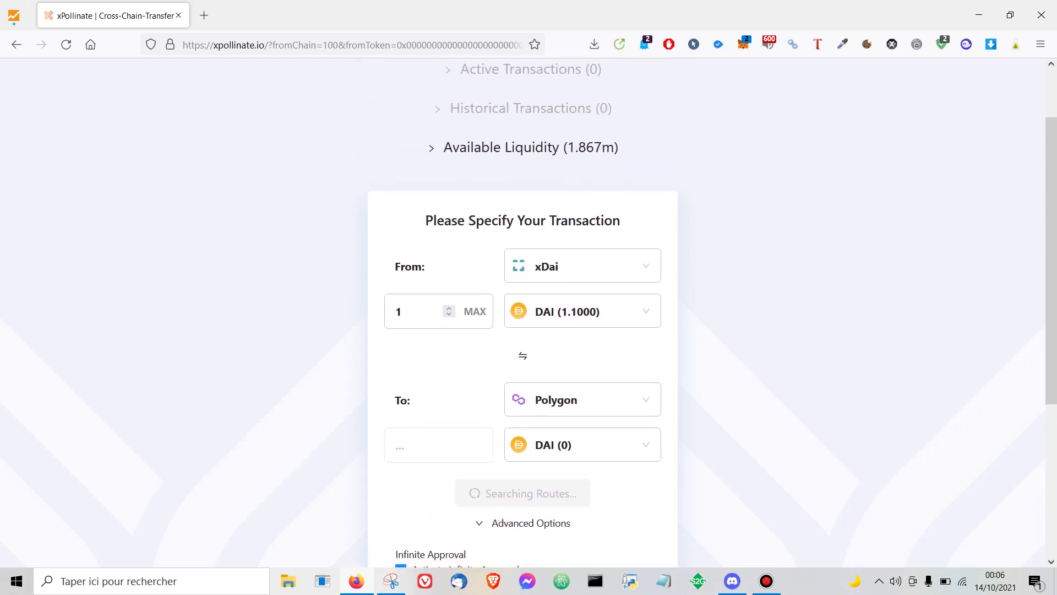
scroll(528, 314, down, 1)
scroll(528, 314, up, 3)
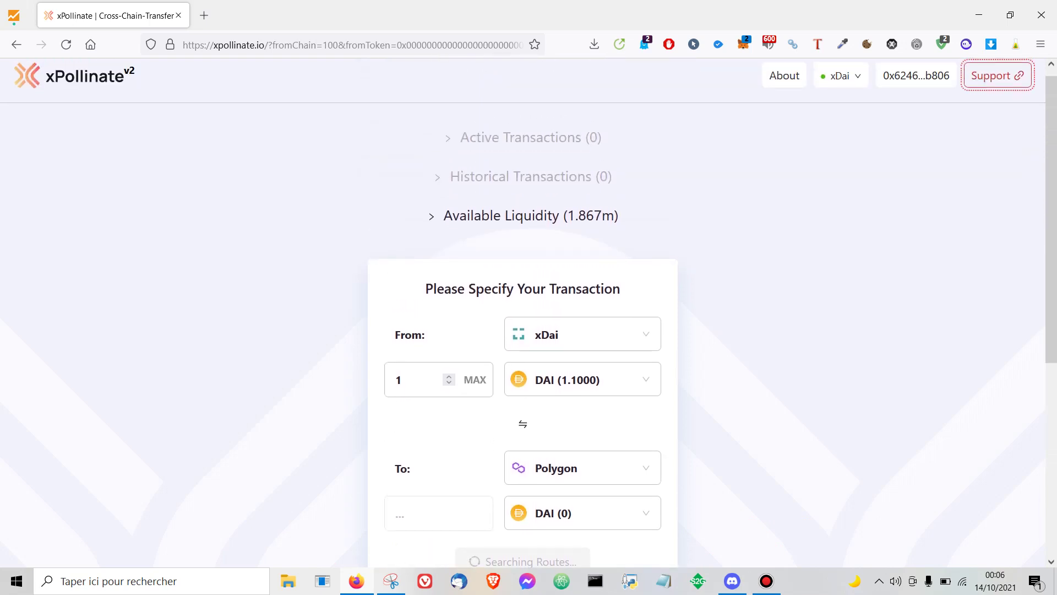
scroll(528, 314, down, 3)
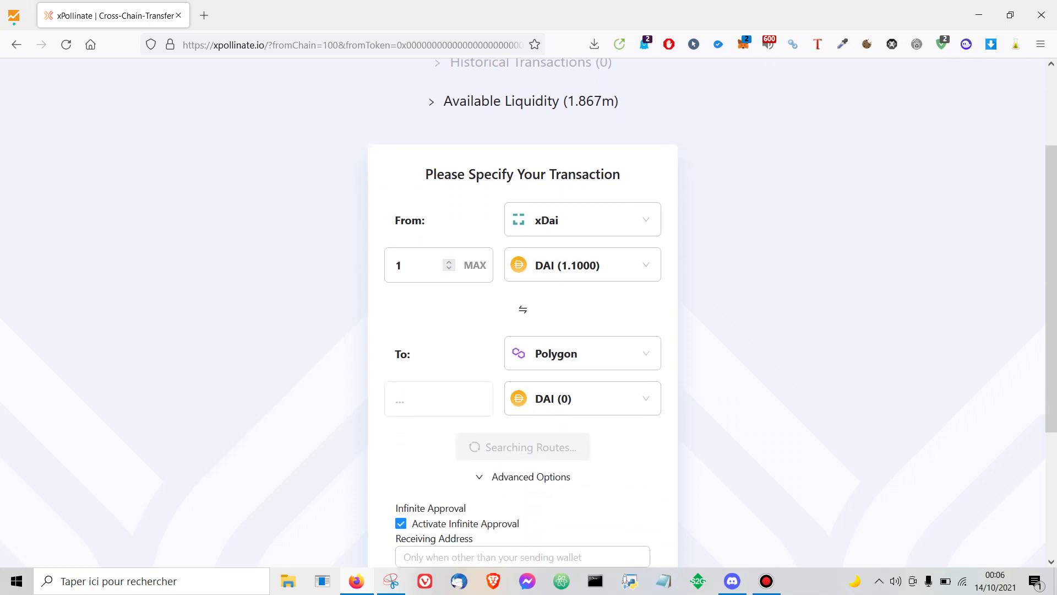
scroll(529, 314, down, 3)
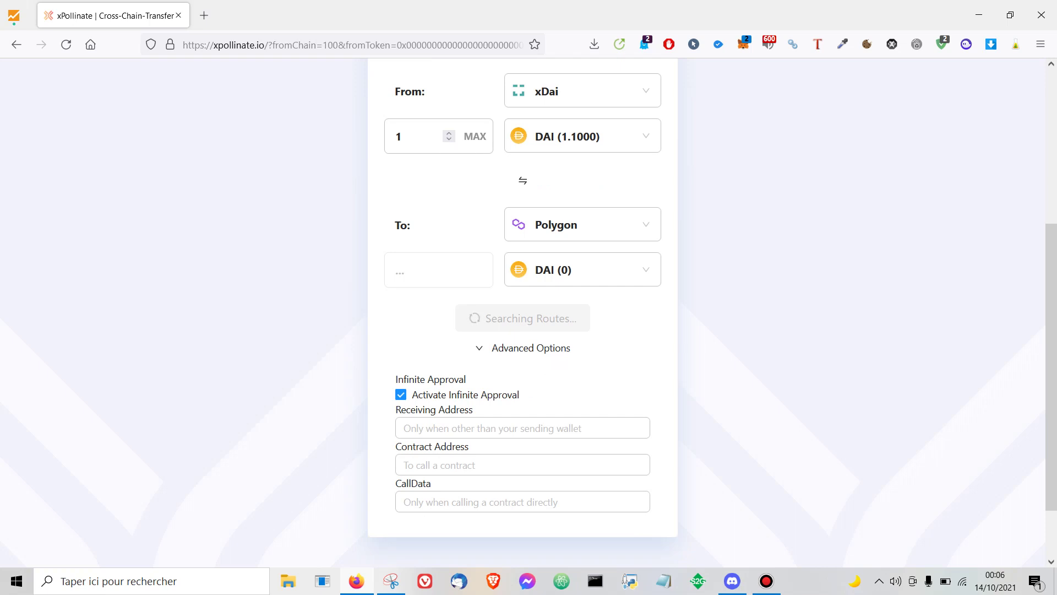
scroll(528, 314, up, 3)
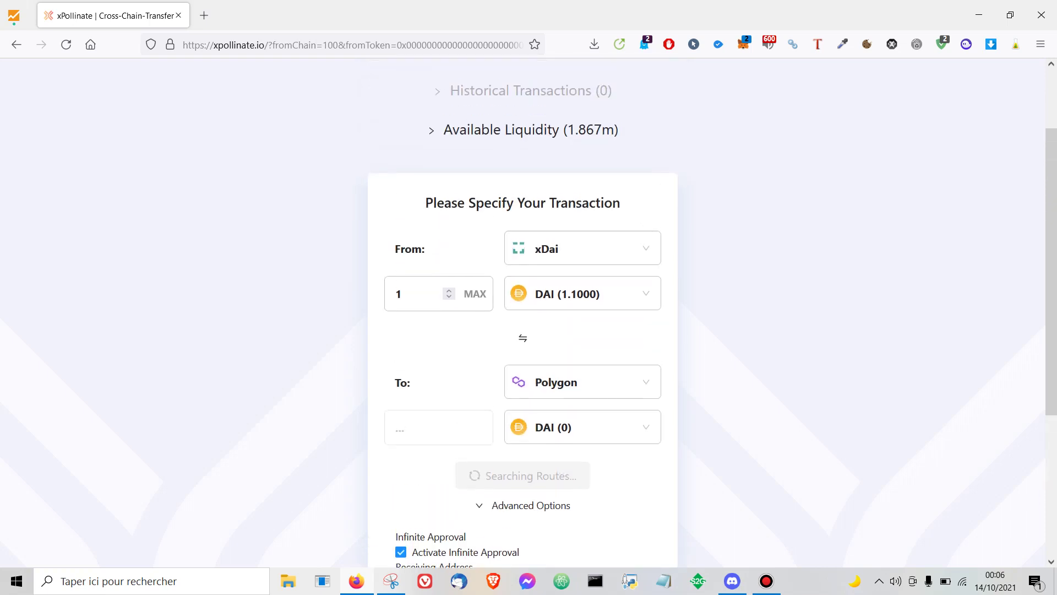
Sign the pending Connext signature requests in MetaMask and close the wallet.
click(743, 44)
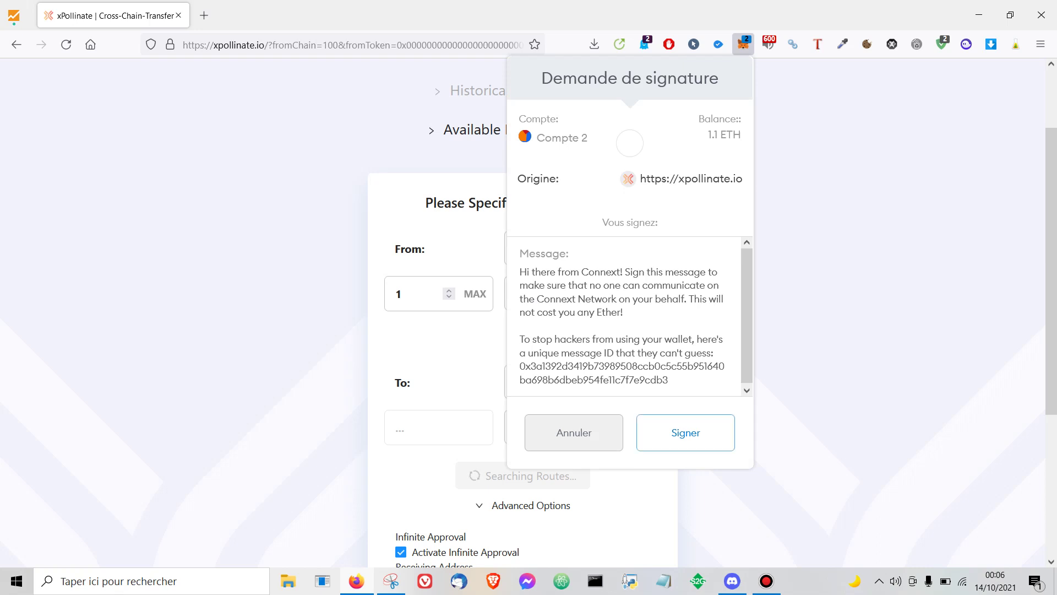
click(686, 433)
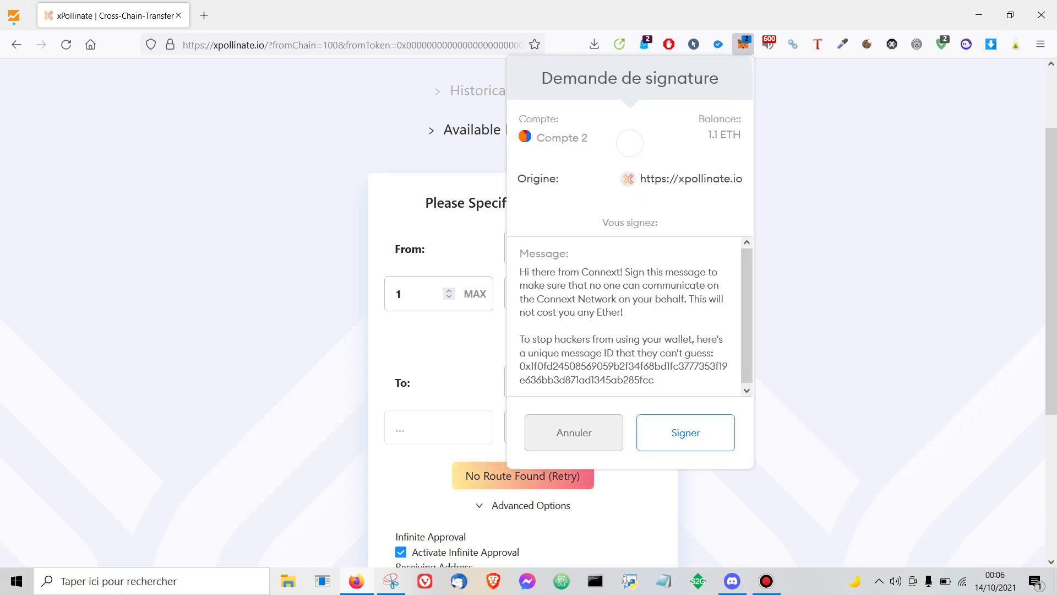
click(685, 433)
click(685, 433)
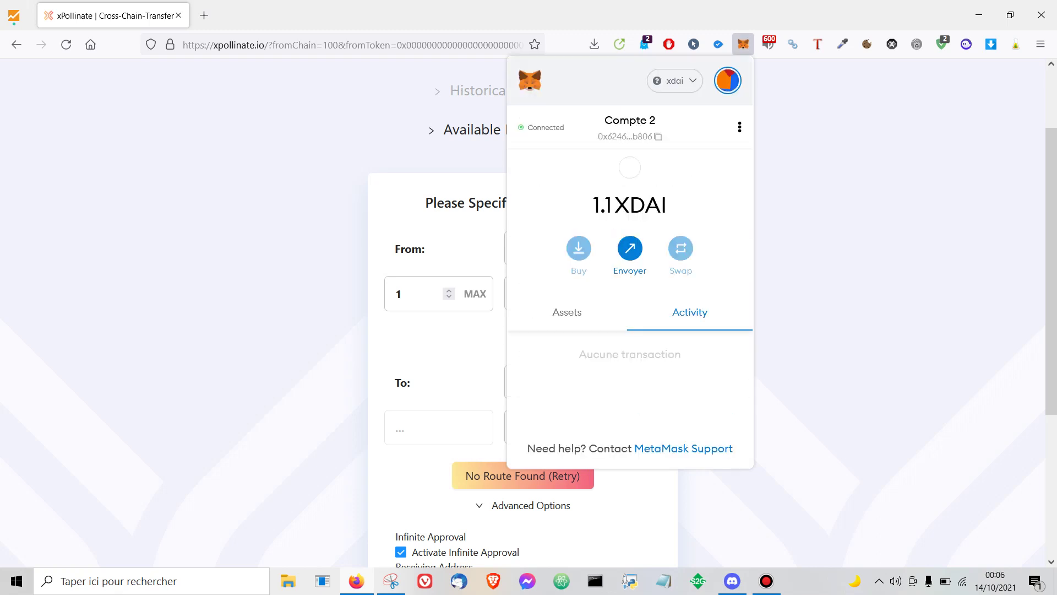
click(743, 44)
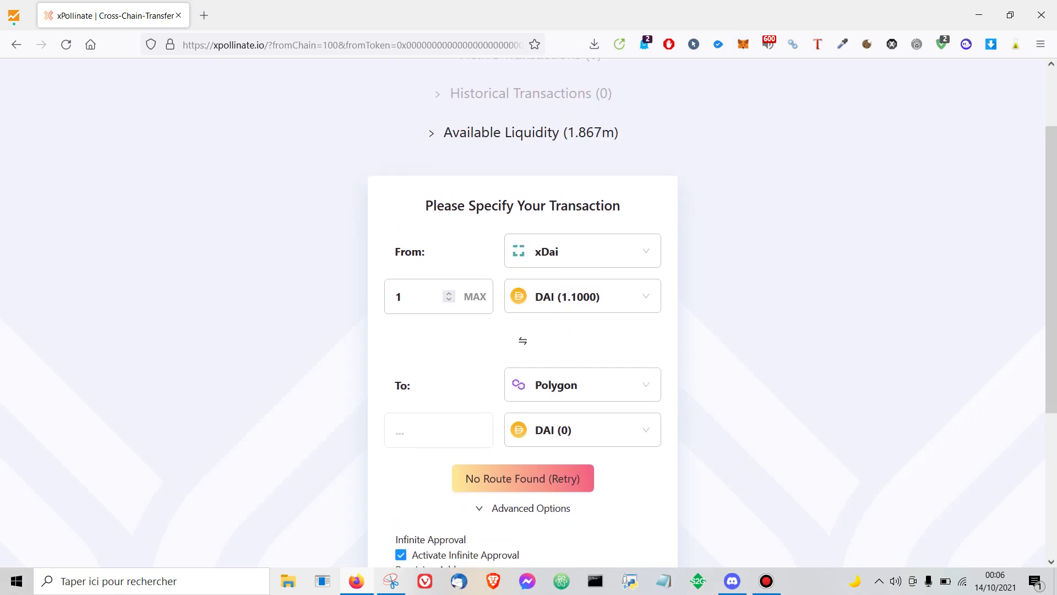
Review the quoted amount to receive on Polygon, the wallet's XDAI balance in MetaMask, and the transfer form with its advanced options.
scroll(528, 331, down, 1)
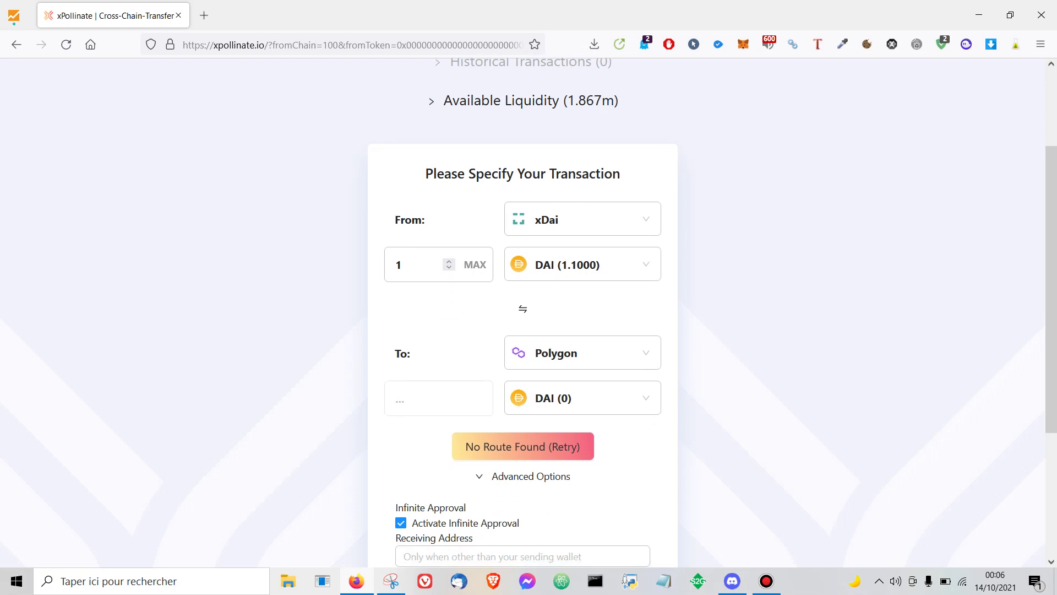
scroll(529, 330, down, 2)
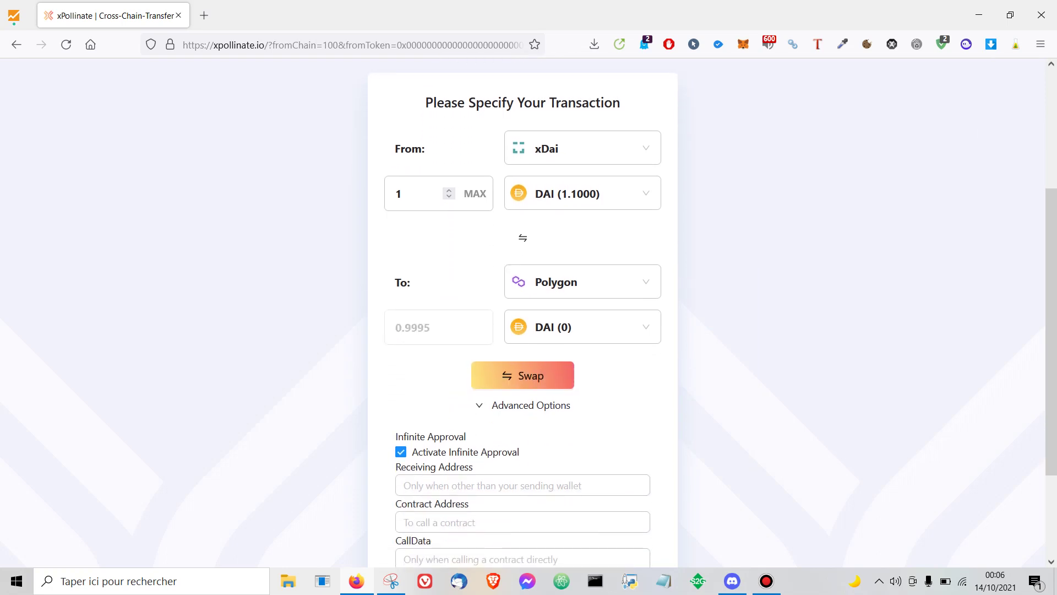
scroll(529, 330, up, 2)
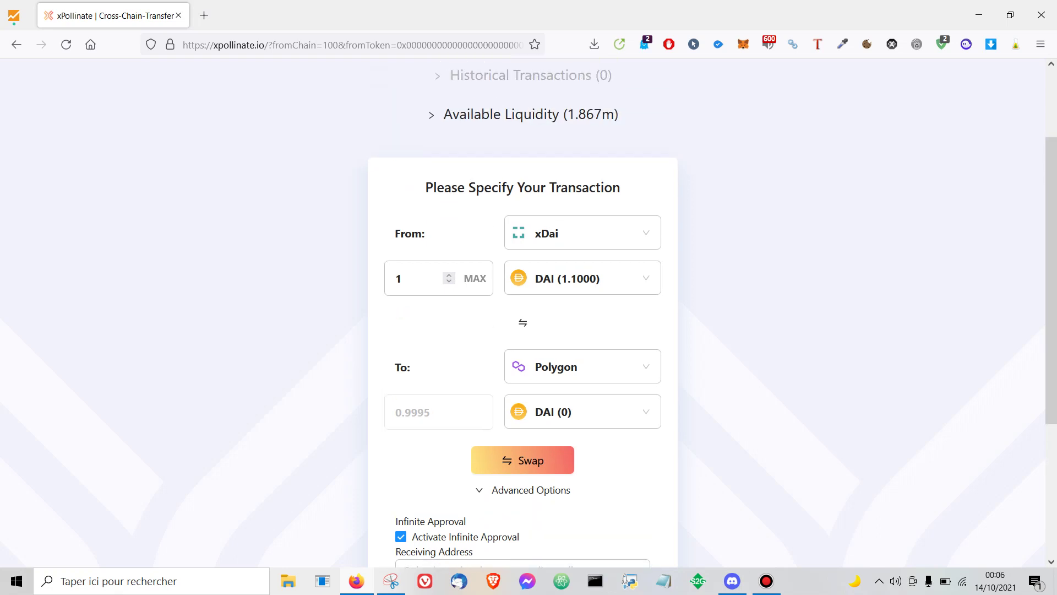
click(744, 44)
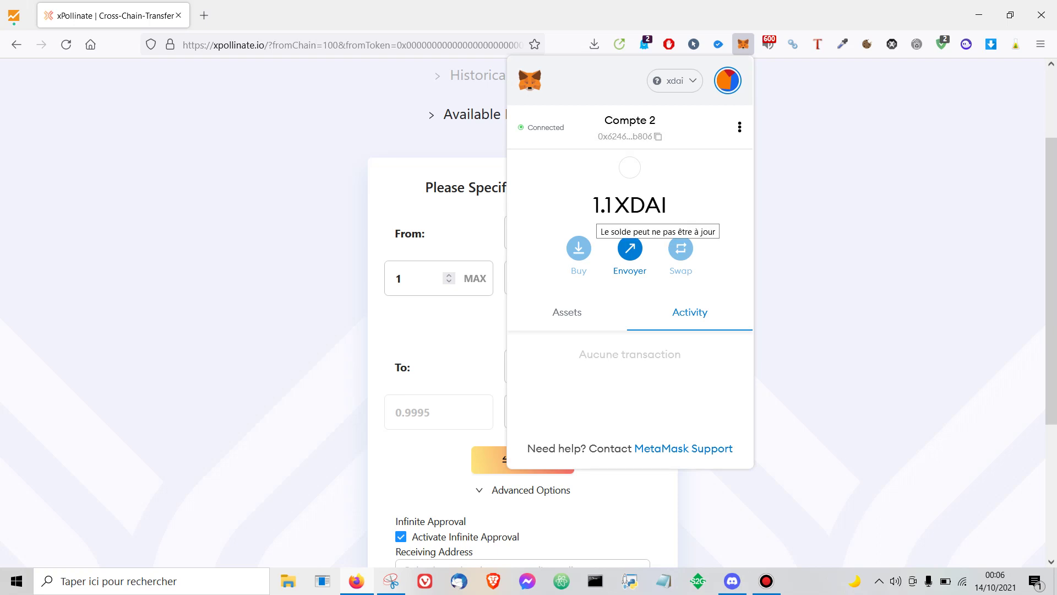
key(Escape)
scroll(523, 309, down, 1)
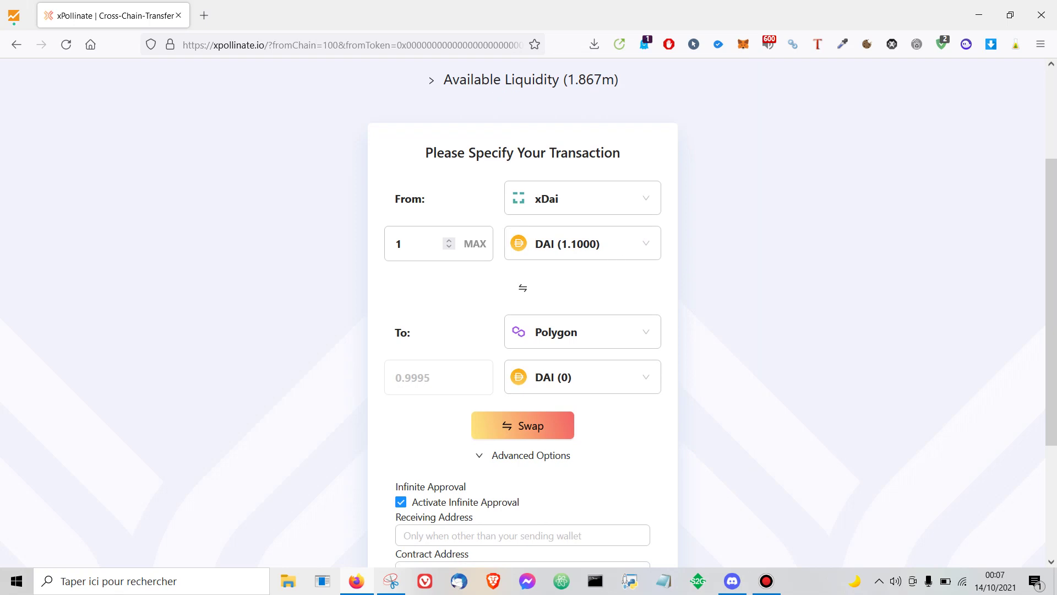
scroll(523, 308, down, 1)
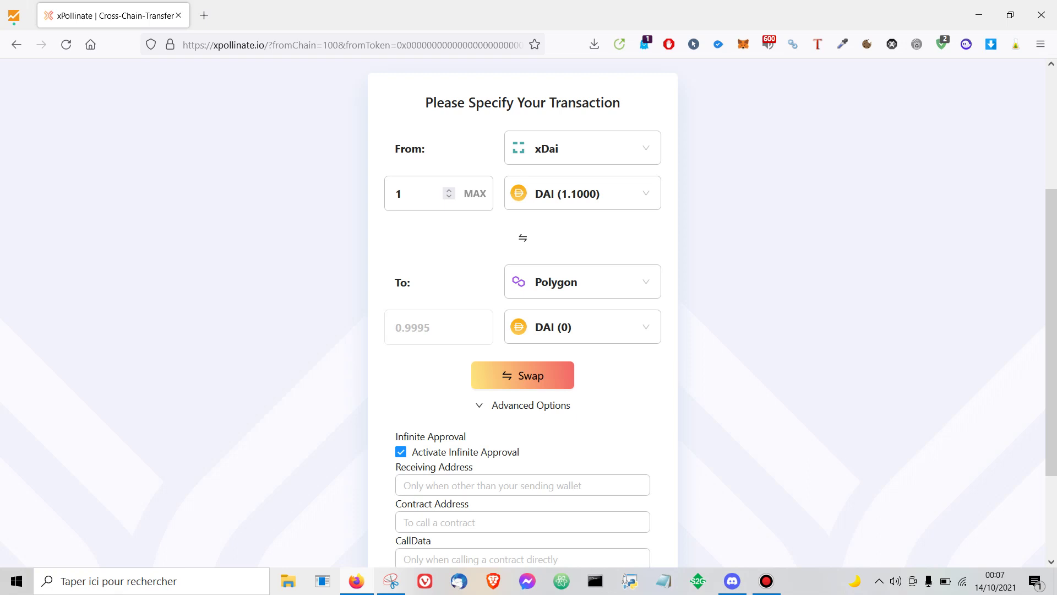
scroll(523, 312, down, 1)
scroll(523, 313, up, 1)
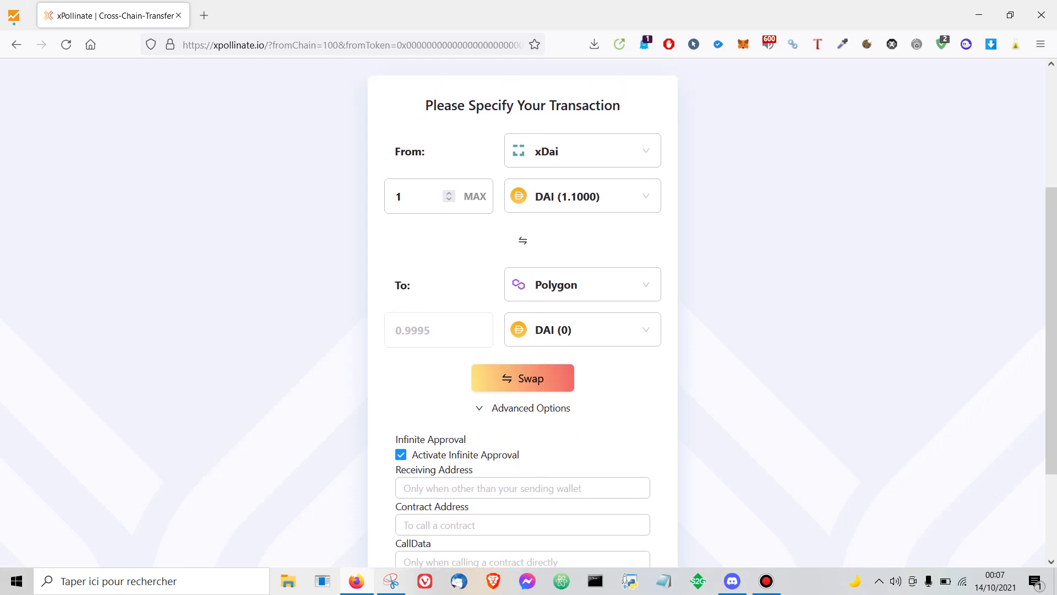
scroll(523, 313, down, 1)
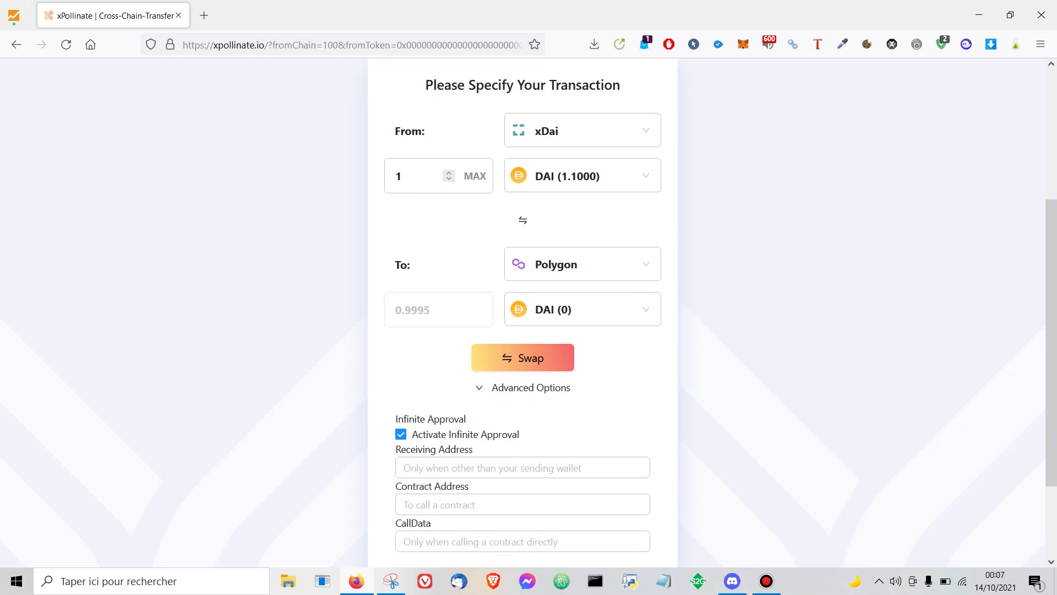
scroll(523, 312, up, 1)
scroll(523, 312, up, 1)
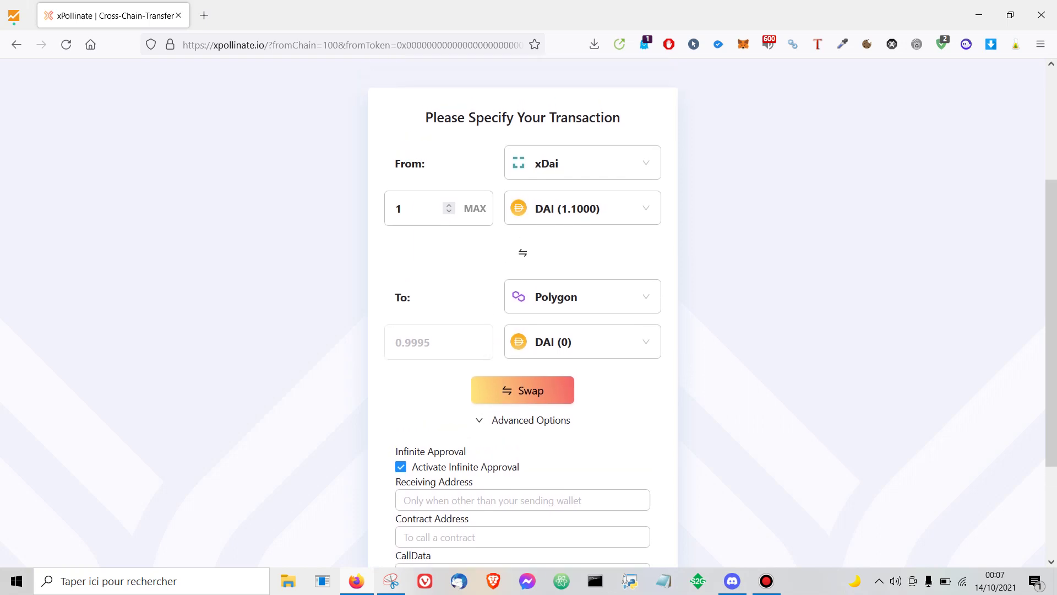
scroll(522, 313, down, 1)
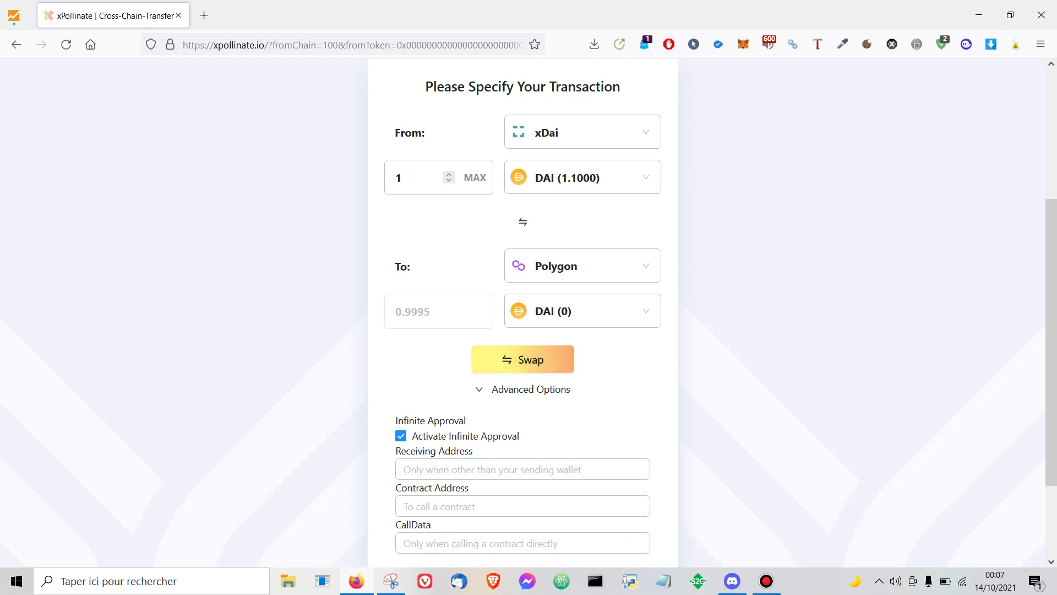
Submit the 1 DAI swap from xDai to Polygon, approving its transaction and signing the claim message in MetaMask.
click(522, 359)
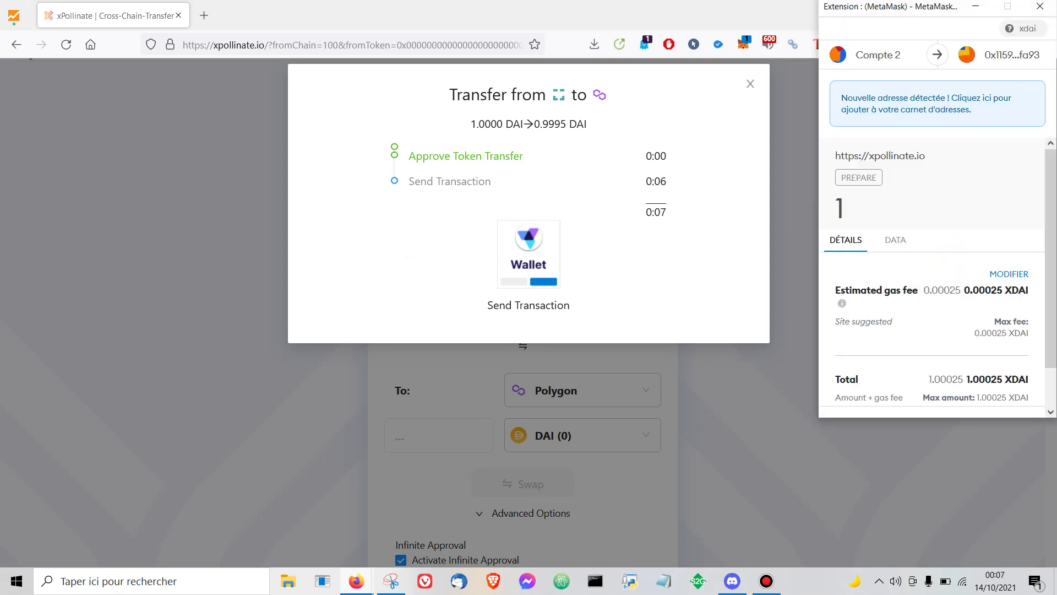
scroll(936, 275, down, 1)
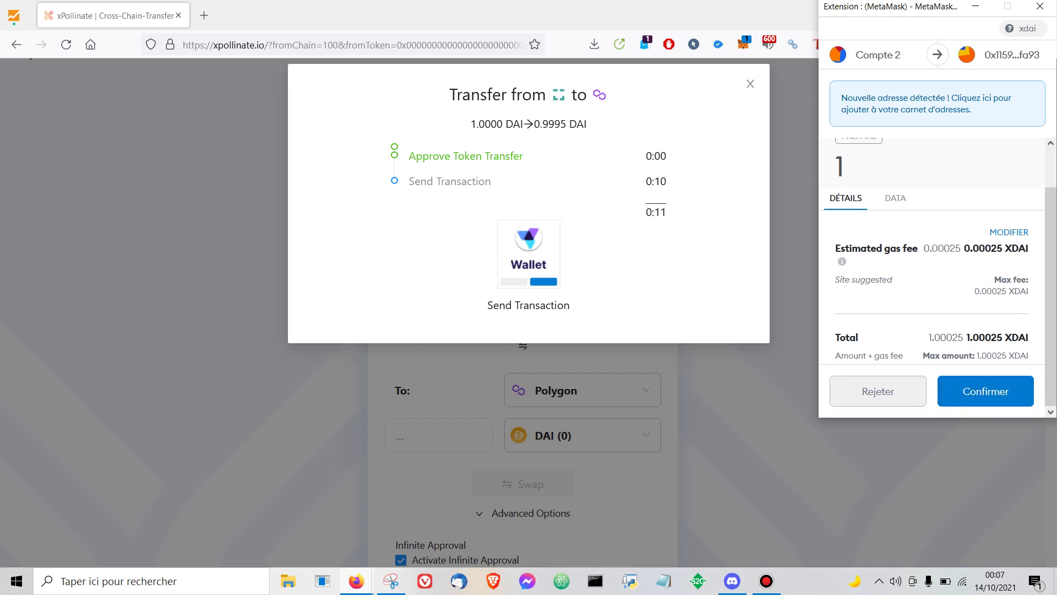
click(986, 391)
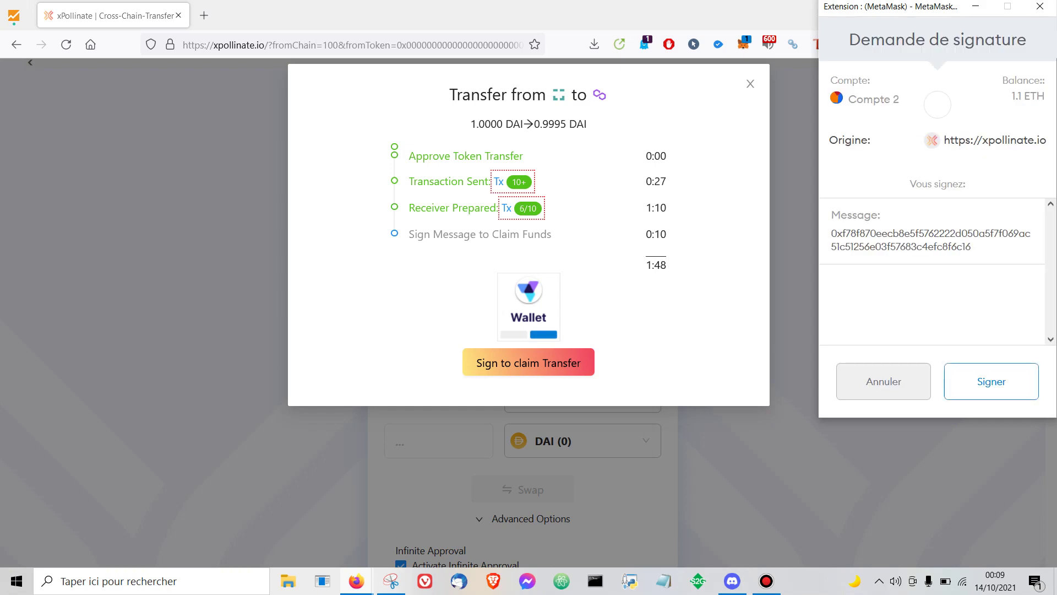
click(991, 381)
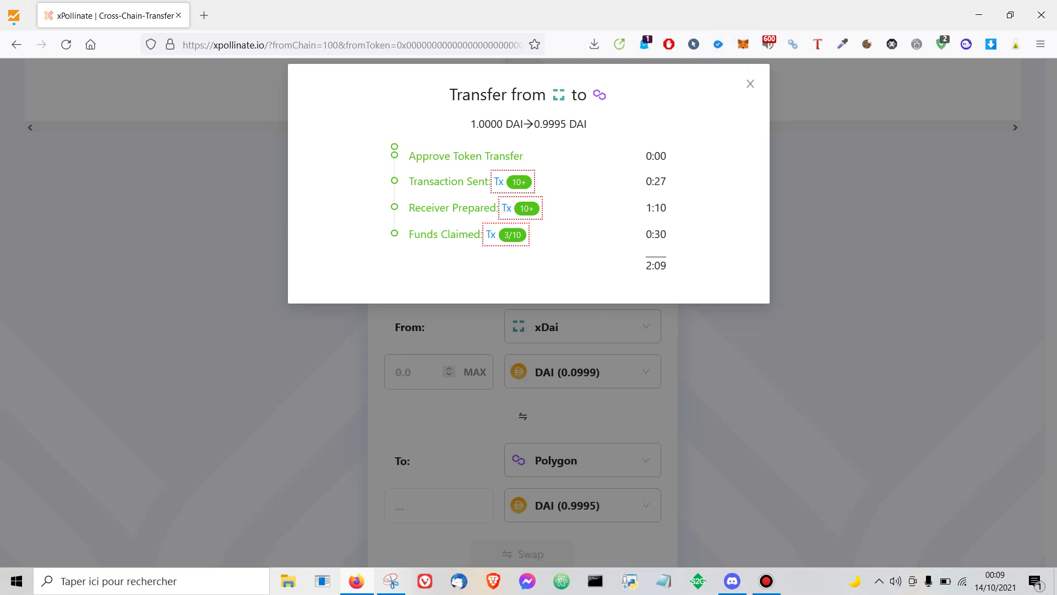
Switch the MetaMask wallet's network to Polygon.
click(743, 44)
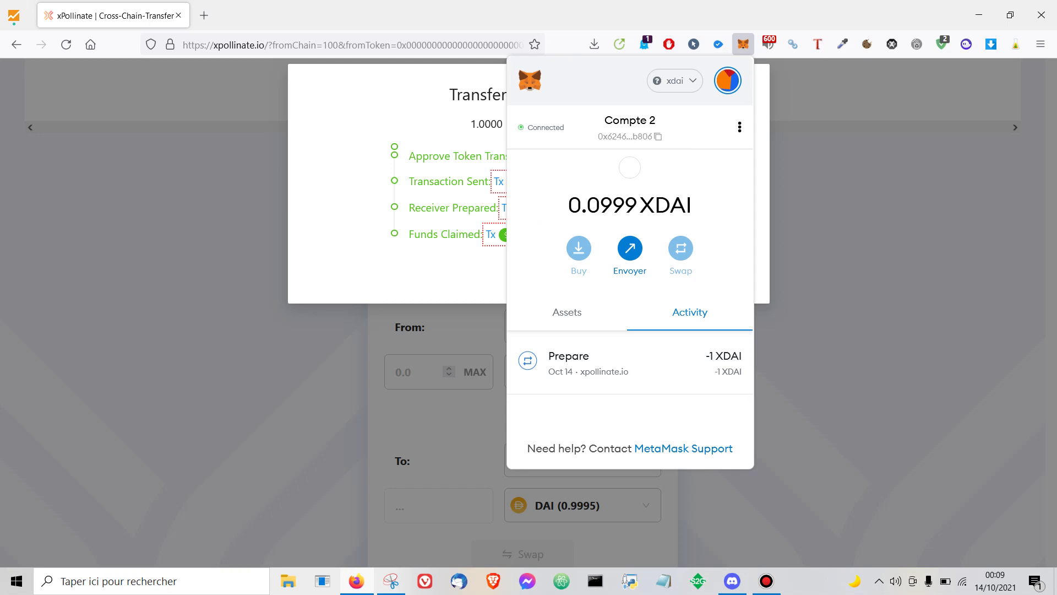
click(675, 81)
scroll(633, 298, down, 5)
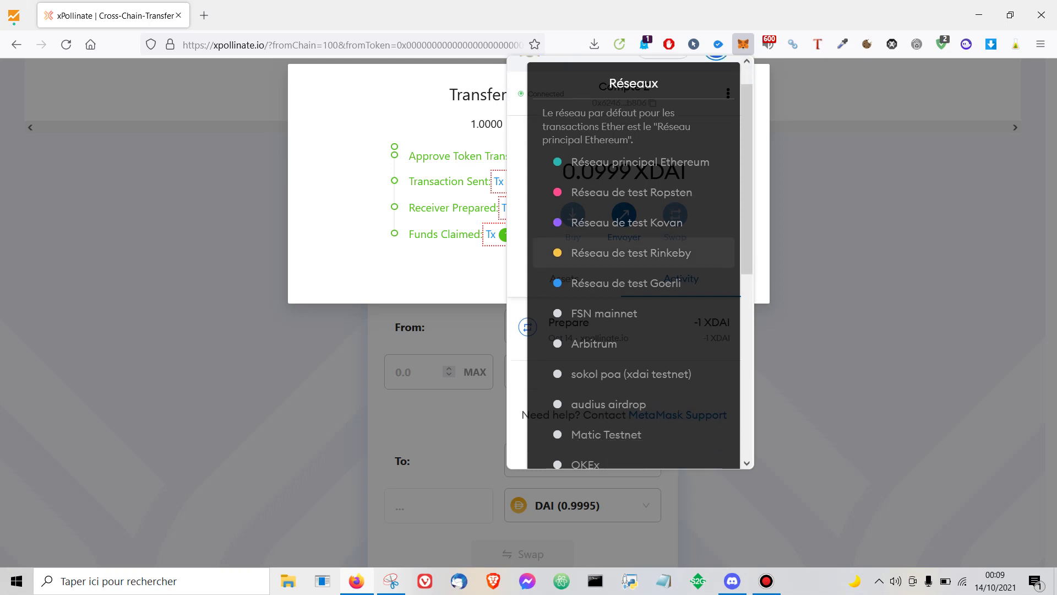
scroll(633, 306, down, 2)
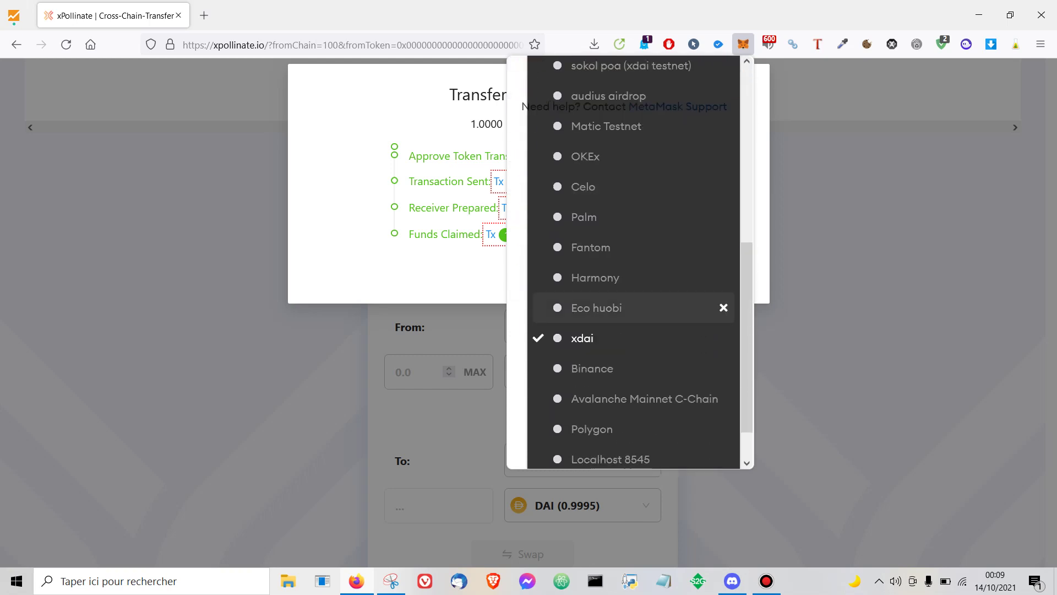
click(633, 380)
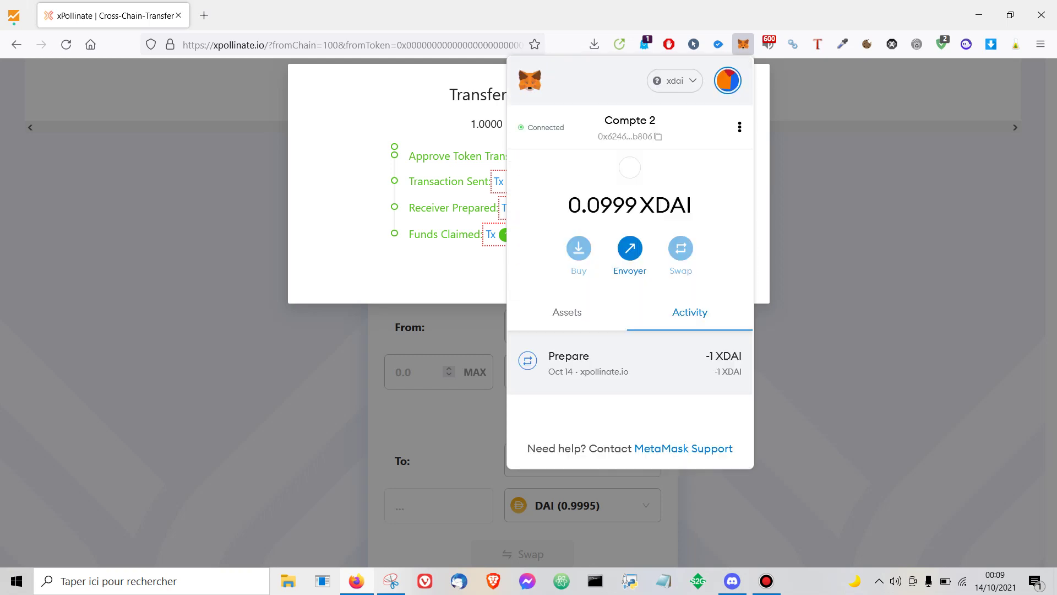
scroll(634, 353, down, 1)
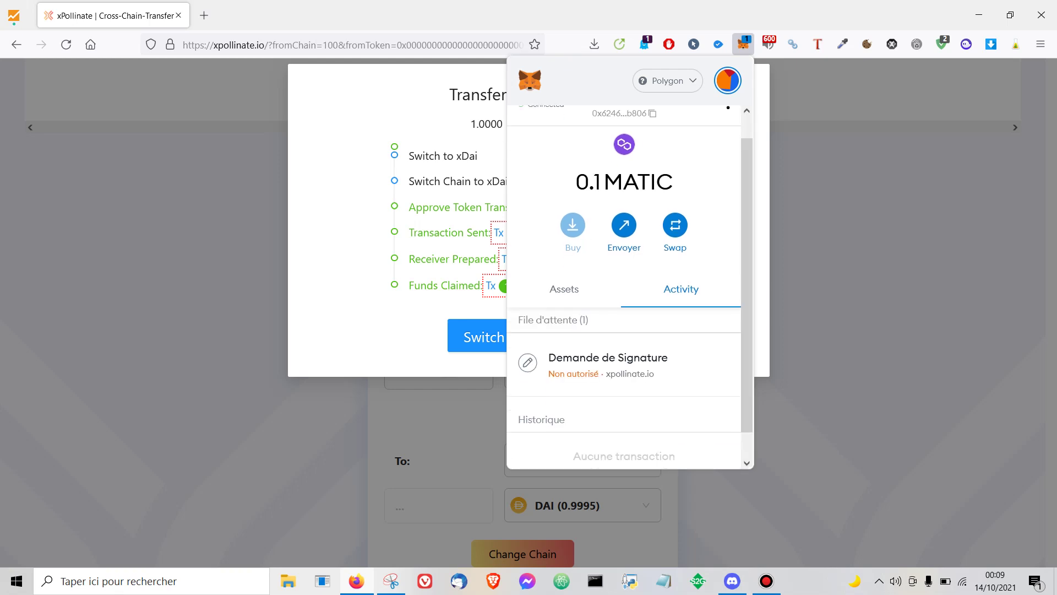
Open the pending xpollinate.io signature request in MetaMask and sign the Connext message.
scroll(625, 330, down, 1)
click(608, 335)
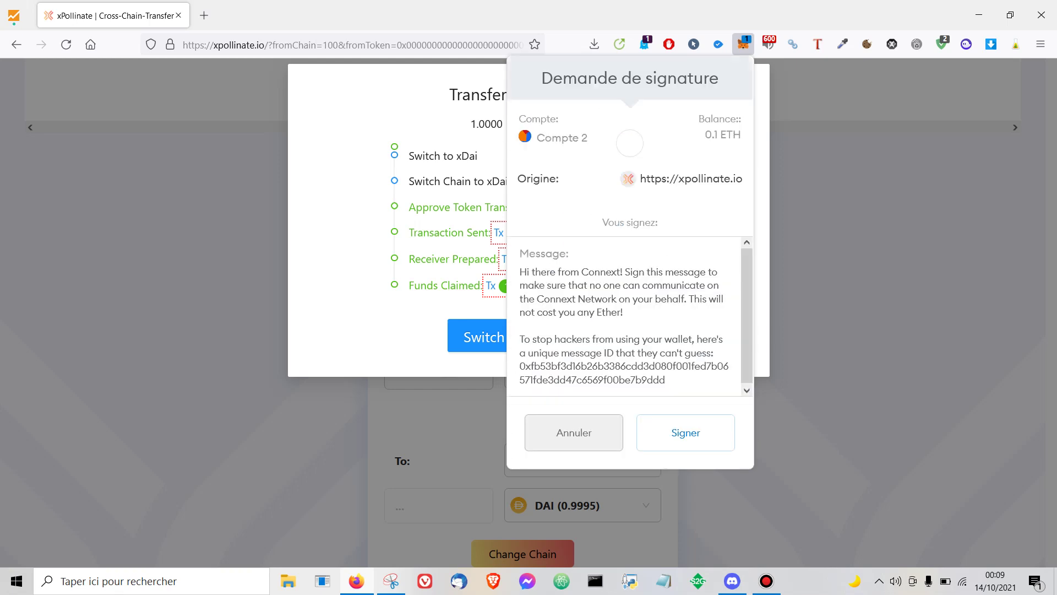
click(687, 432)
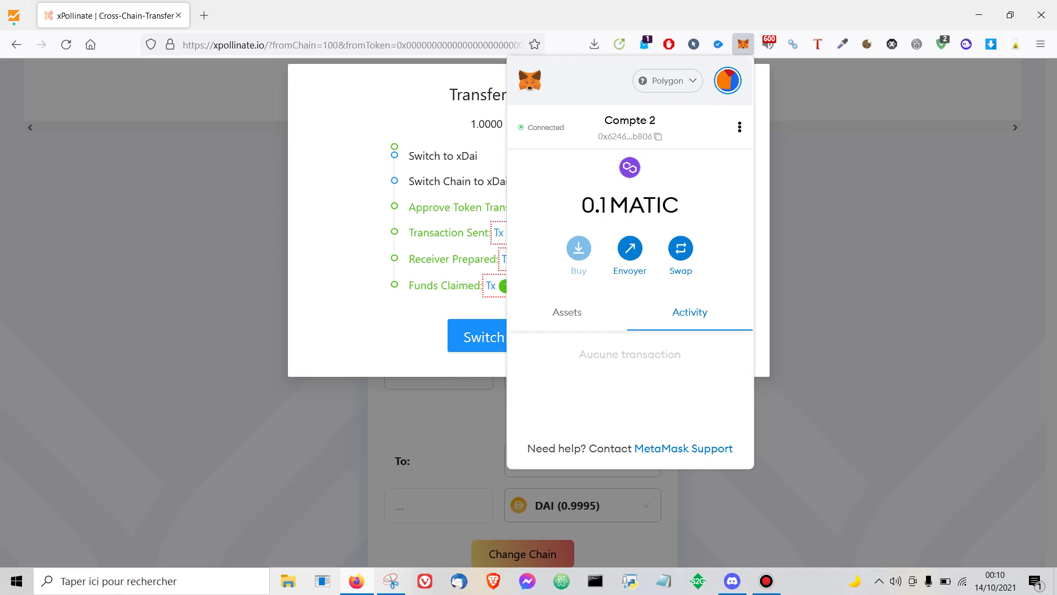
Check the wallet's MATIC and DAI assets on Polygon, and close both the wallet and the transfer progress dialog.
click(567, 312)
scroll(572, 317, down, 2)
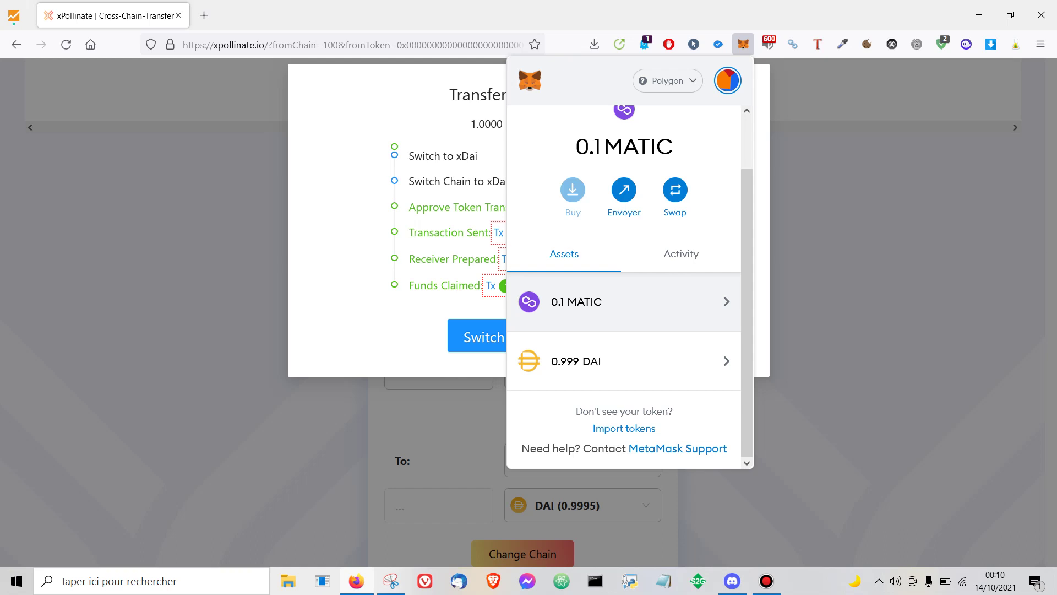
scroll(624, 285, up, 1)
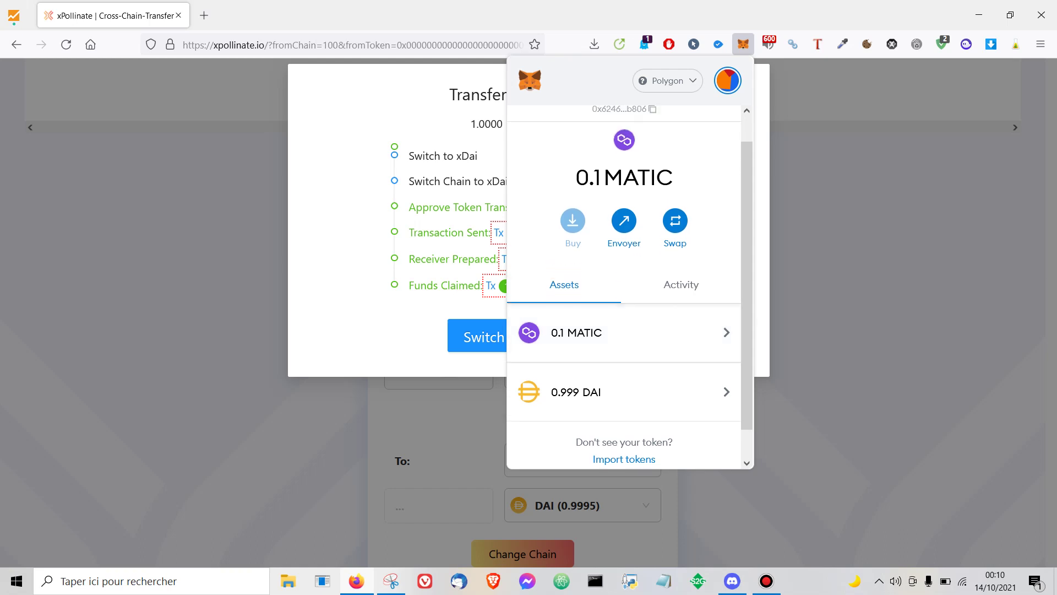
key(Escape)
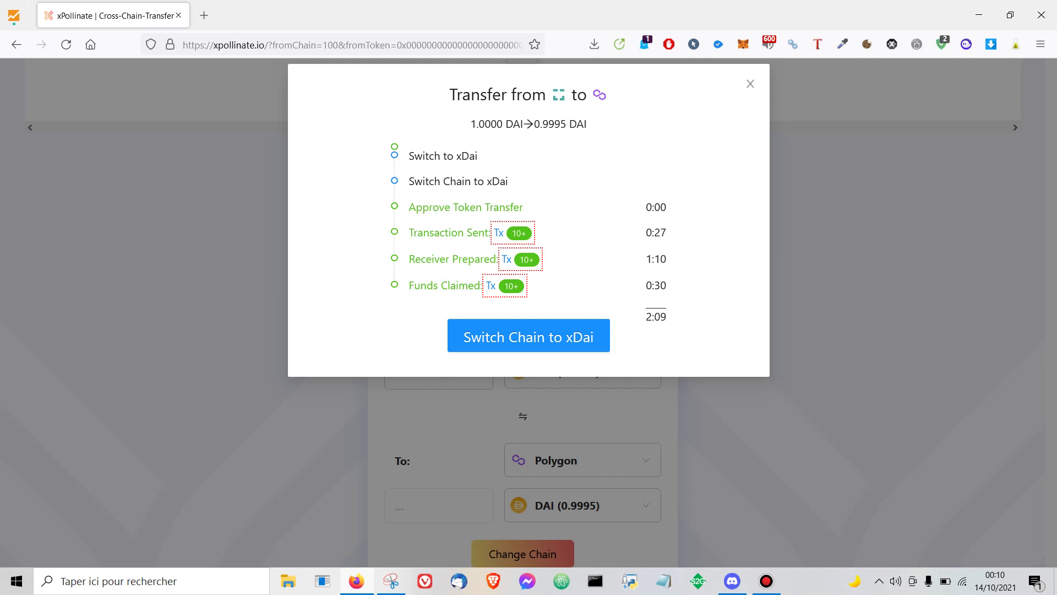
click(750, 84)
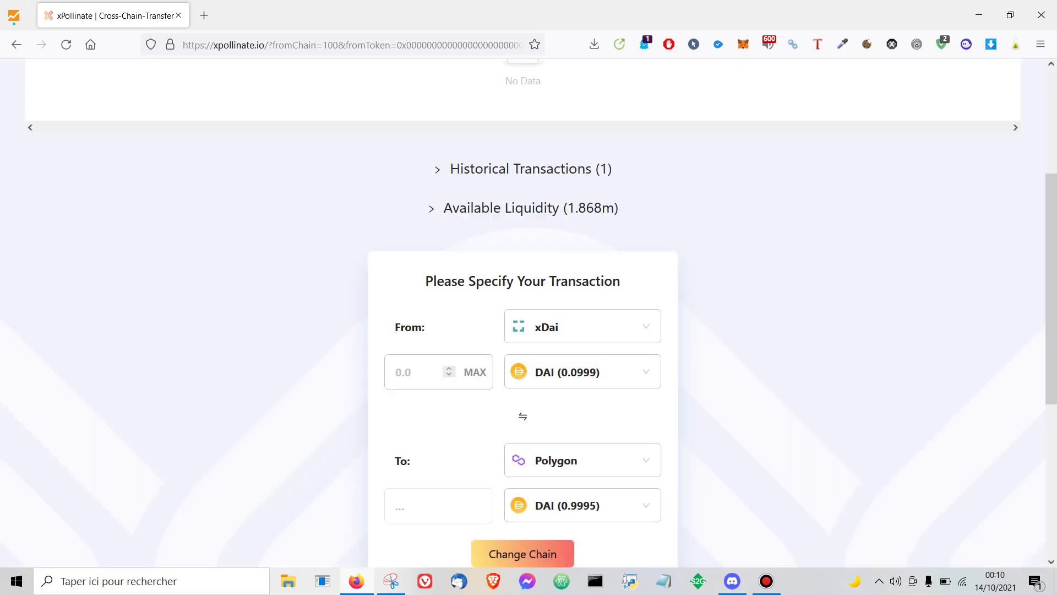
Look over the supported source chains, the active and historical transaction sections, and the transfer form with its advanced options.
click(583, 326)
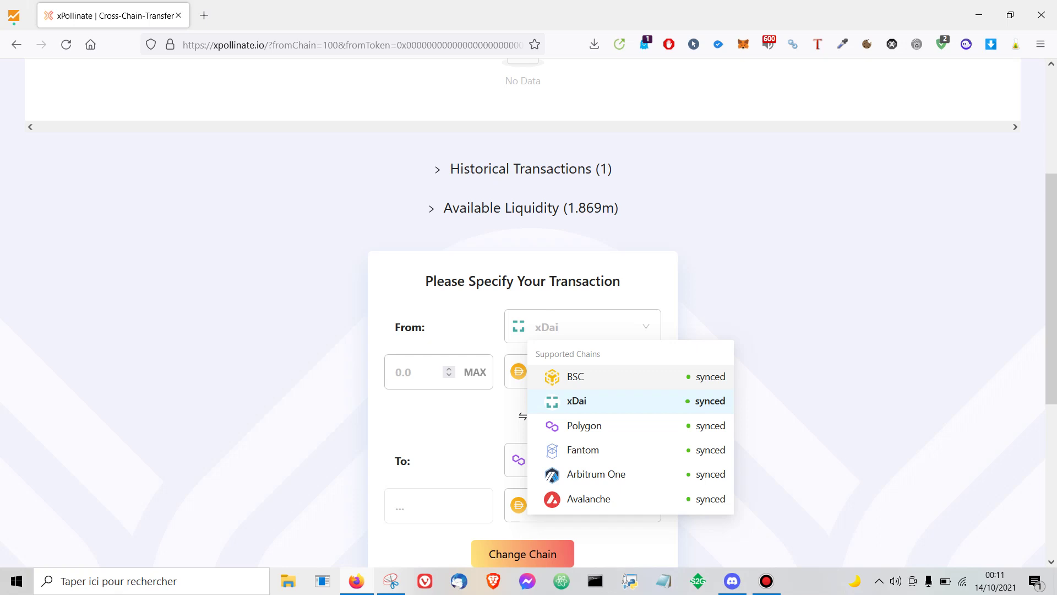
click(582, 326)
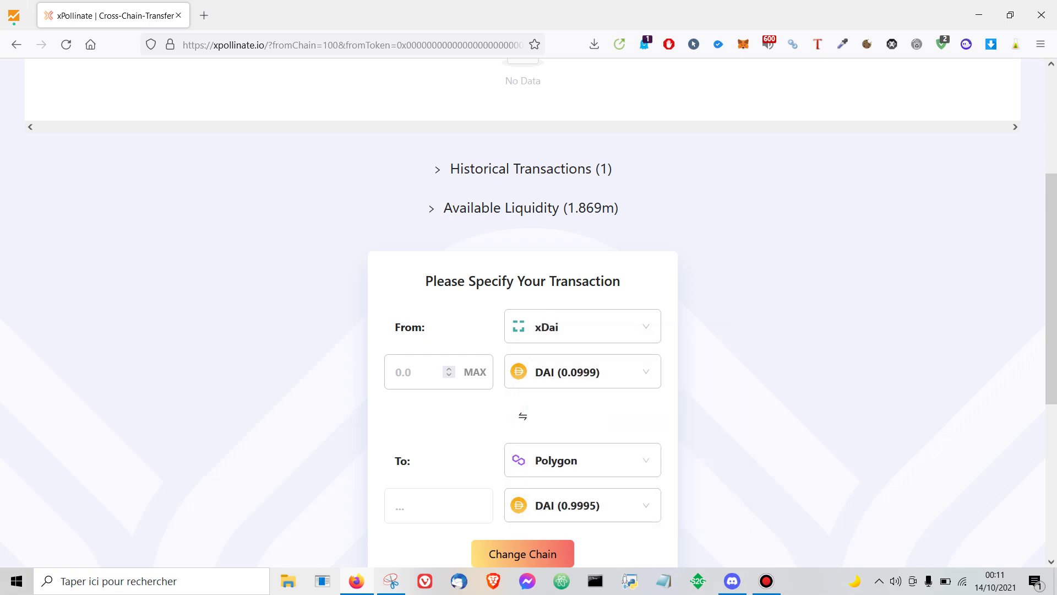
scroll(523, 325, up, 4)
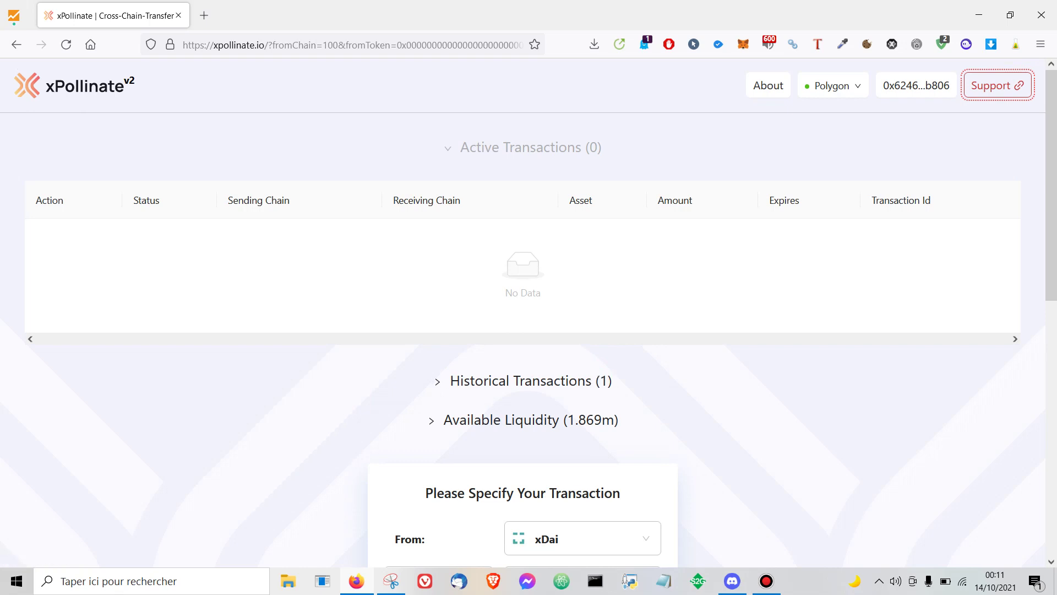
scroll(528, 314, down, 2)
scroll(528, 314, down, 2)
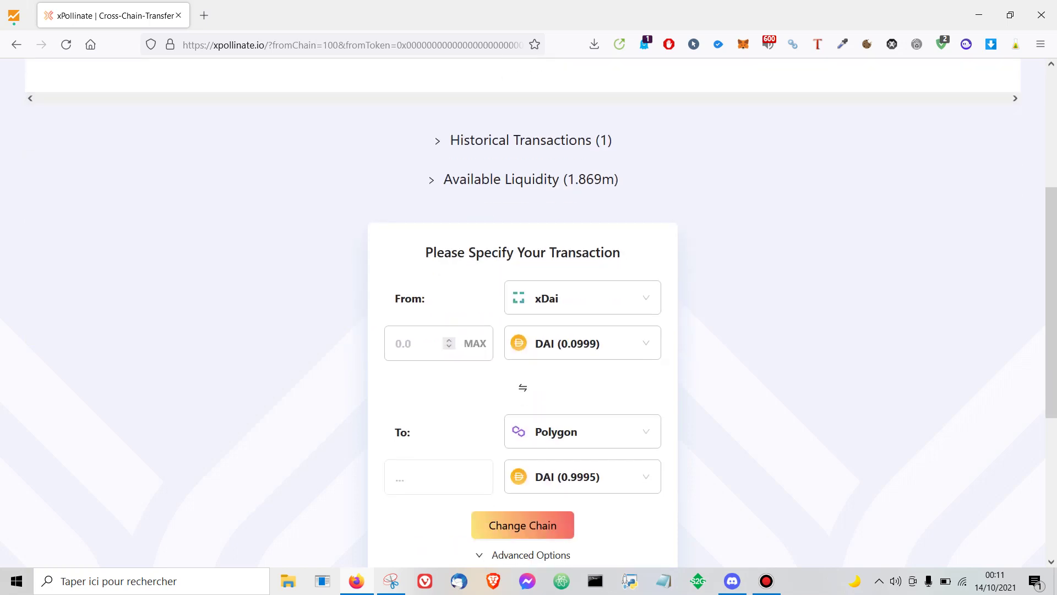
scroll(528, 314, down, 1)
scroll(528, 314, down, 1)
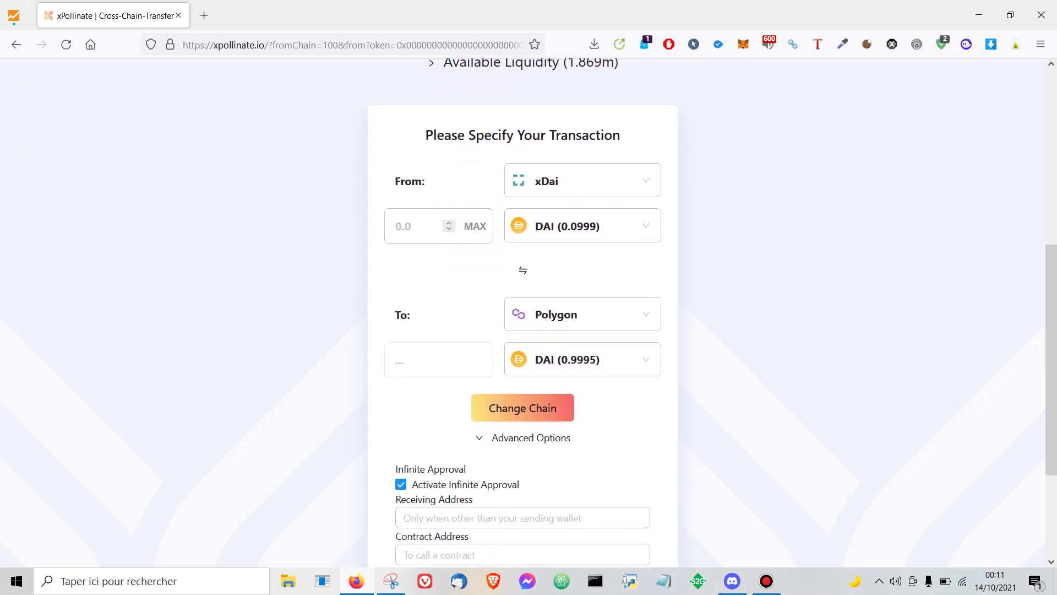
scroll(529, 313, up, 2)
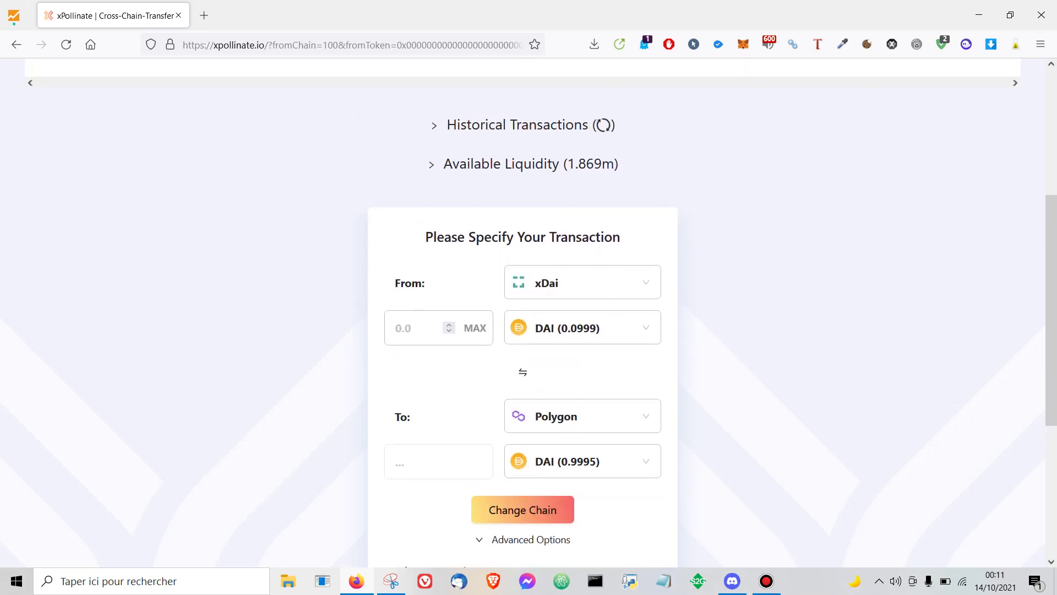
scroll(528, 314, down, 1)
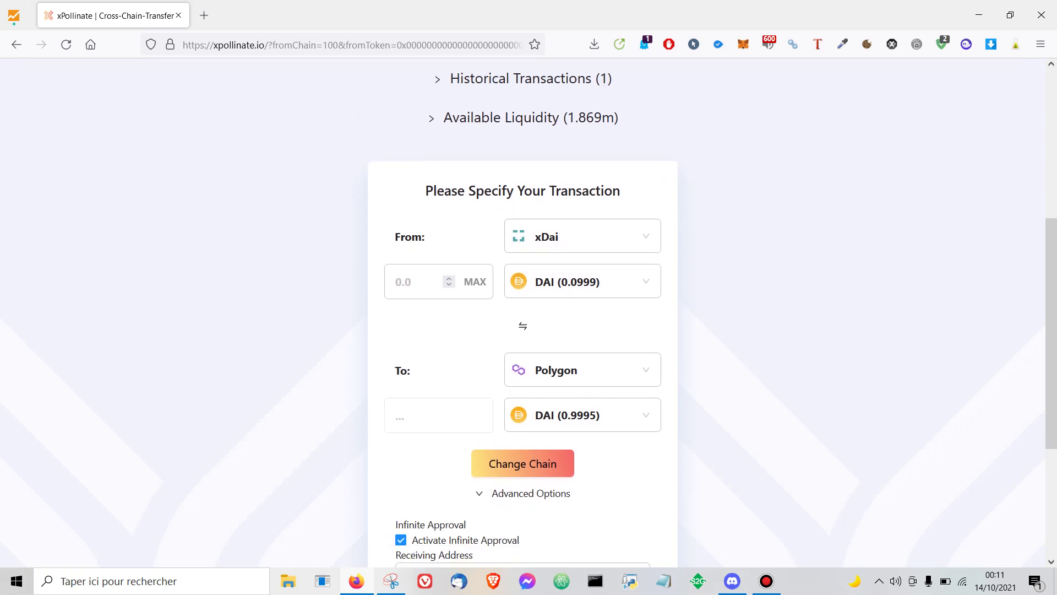
scroll(528, 314, down, 1)
scroll(528, 314, down, 1)
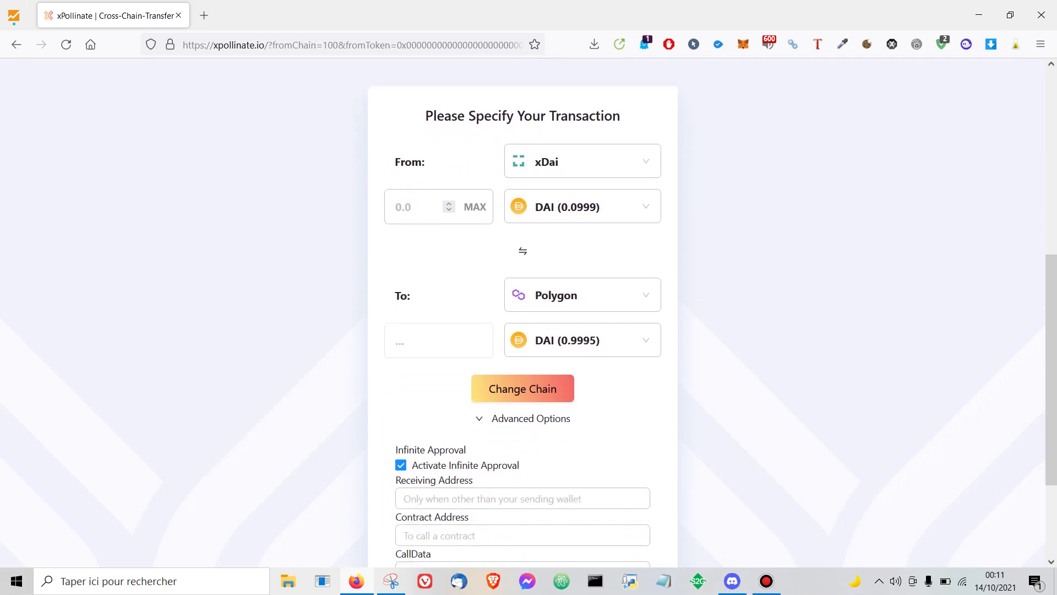
scroll(528, 314, up, 1)
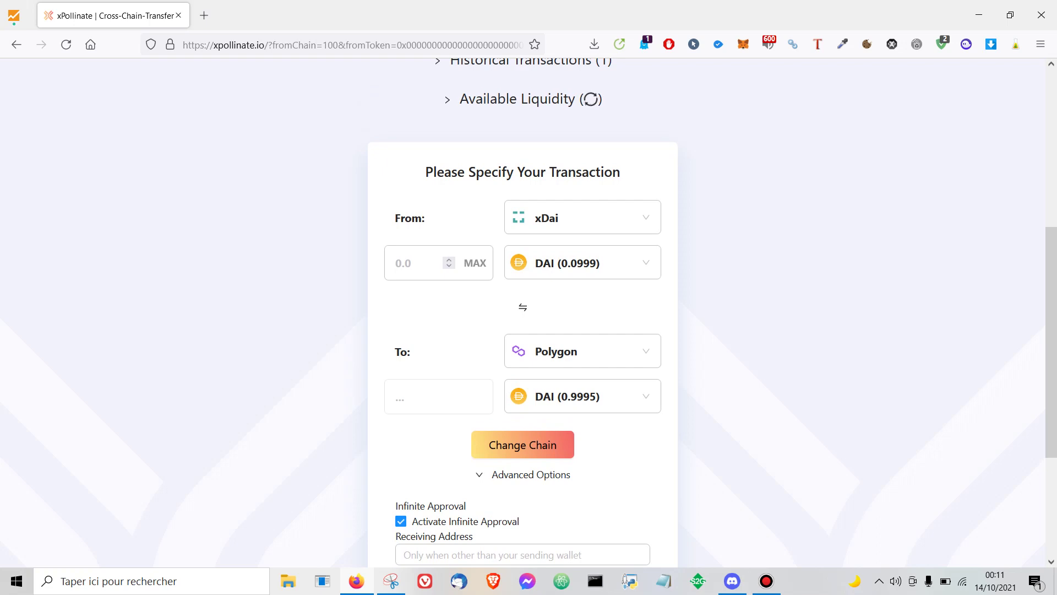
scroll(529, 314, down, 1)
scroll(529, 314, down, 1)
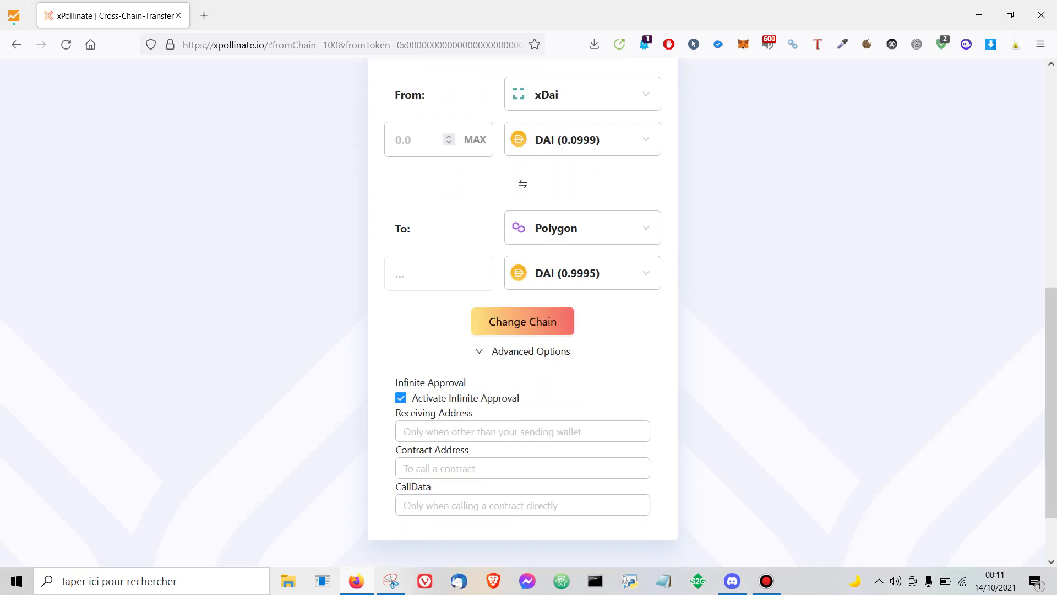
scroll(528, 314, down, 1)
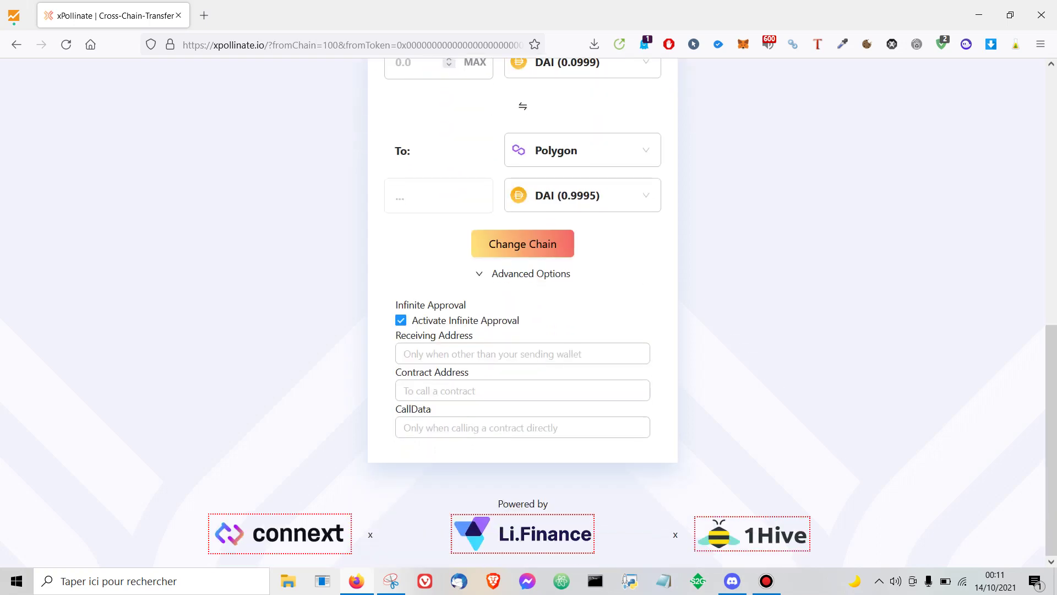
scroll(529, 314, up, 4)
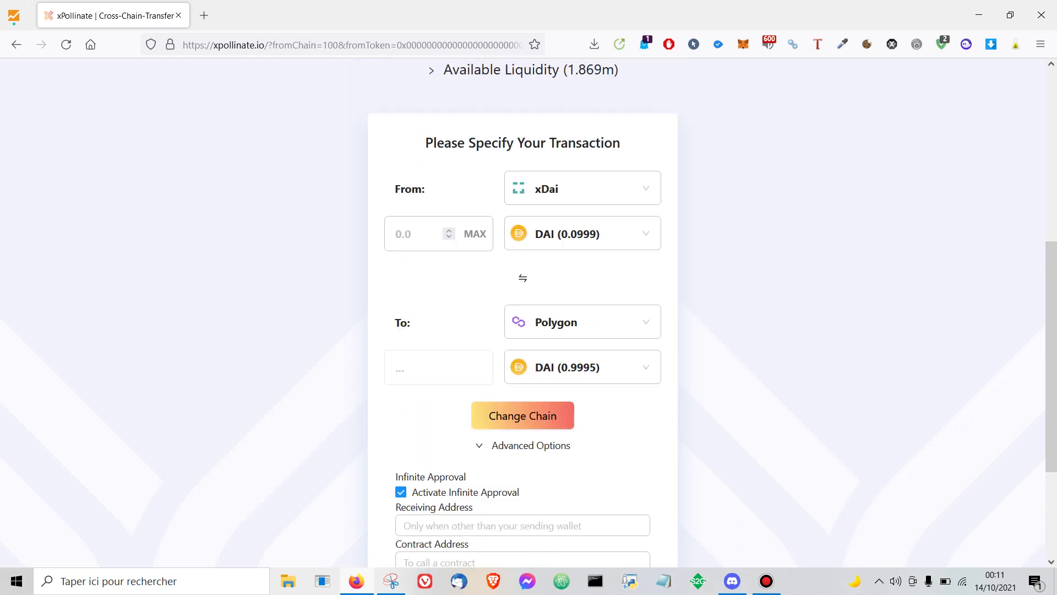
scroll(529, 314, up, 1)
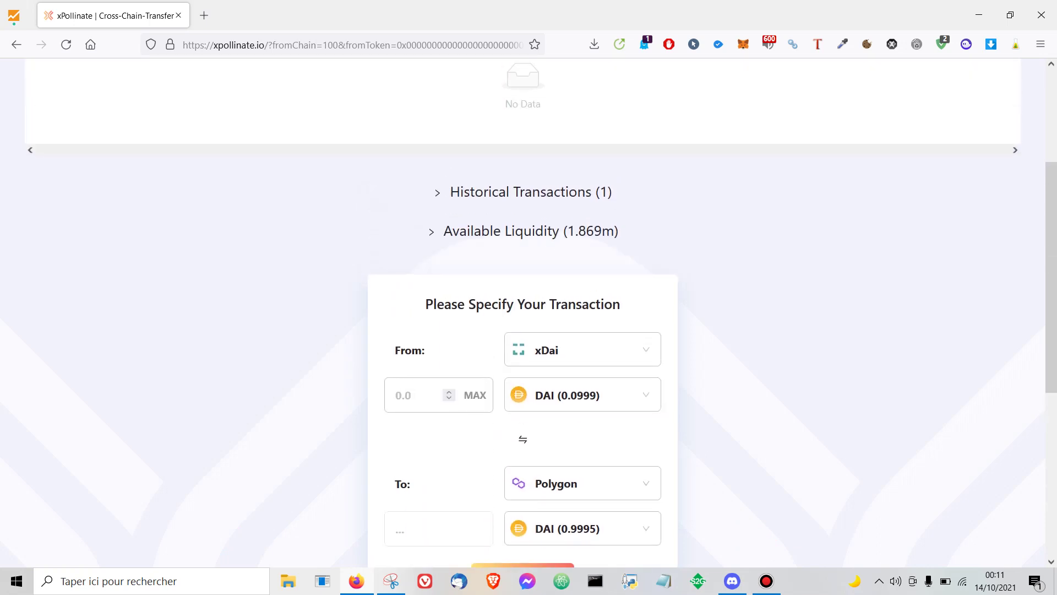
scroll(529, 314, up, 1)
scroll(529, 314, down, 3)
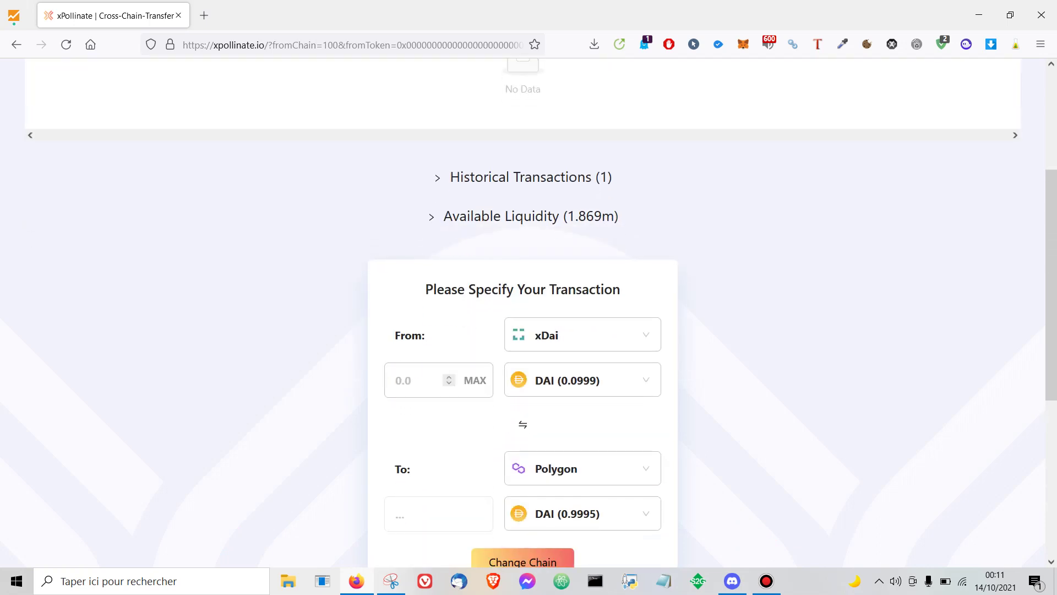
scroll(529, 313, down, 1)
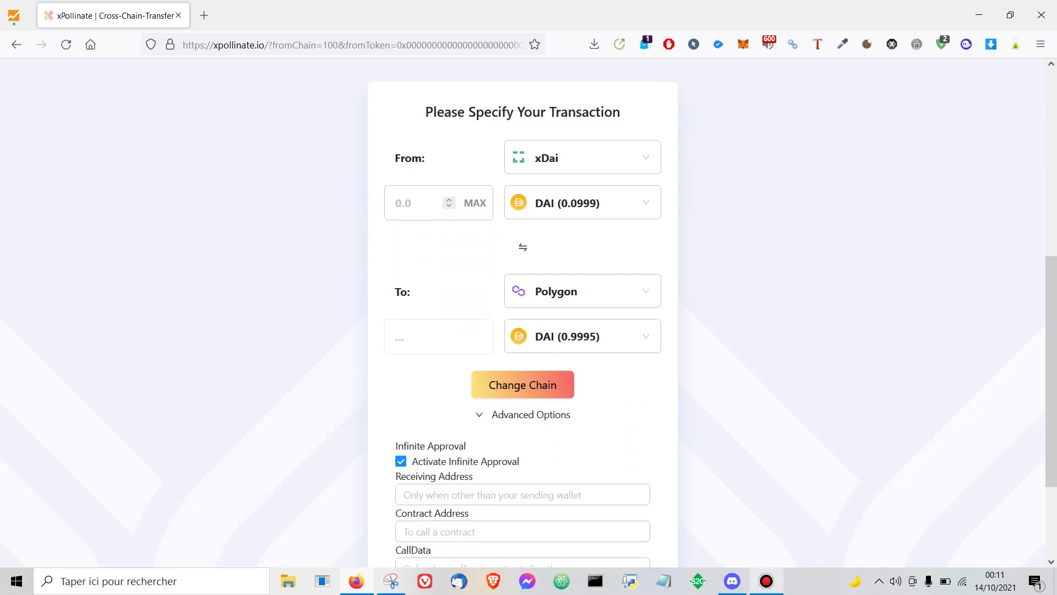
click(766, 581)
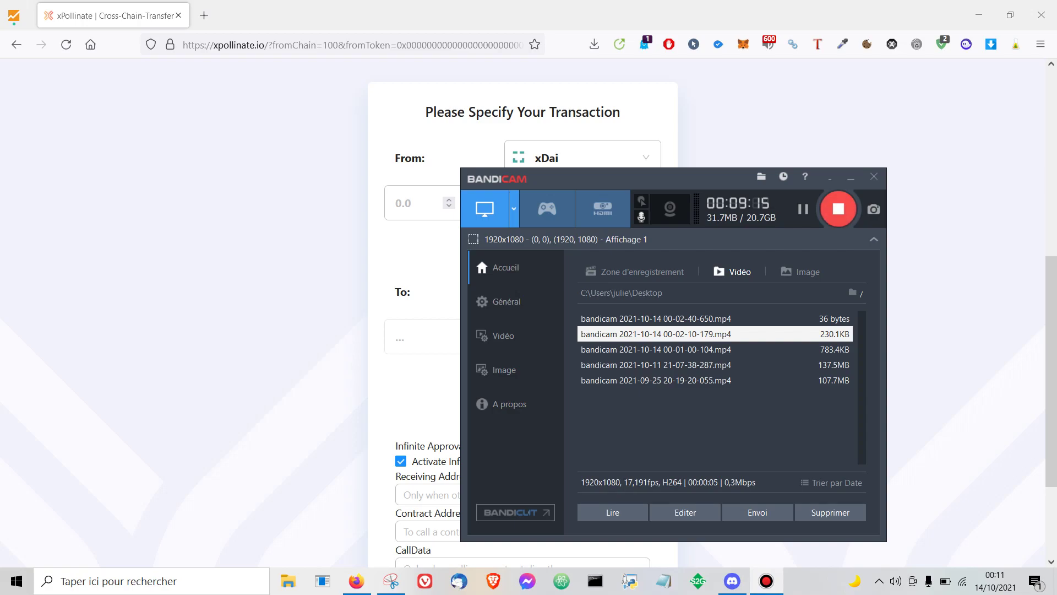